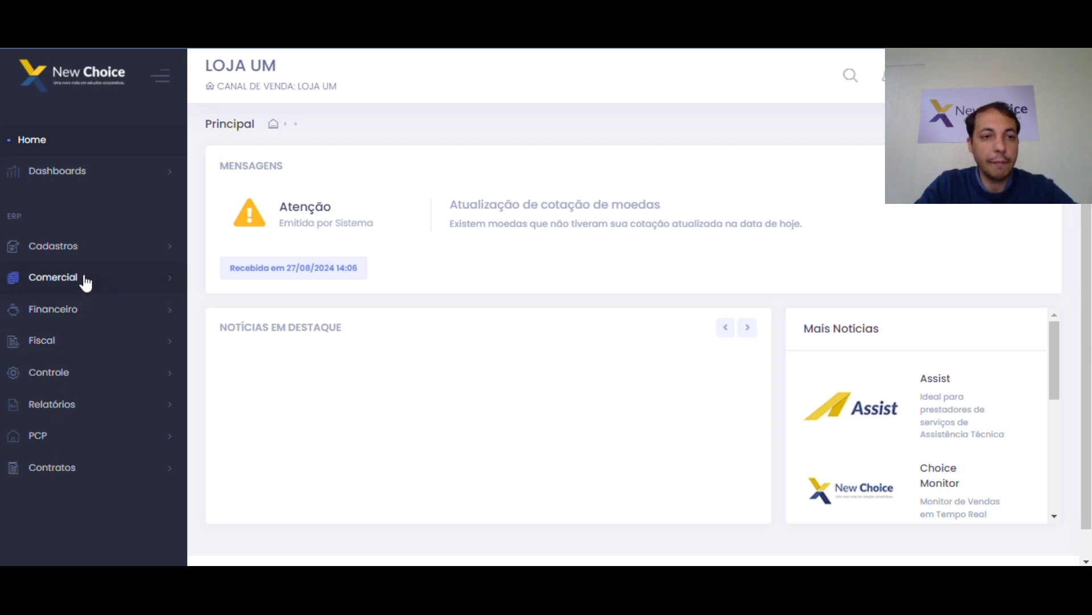
Open the Conta / Cobrança registration page from the basic records.
left_click(93, 261)
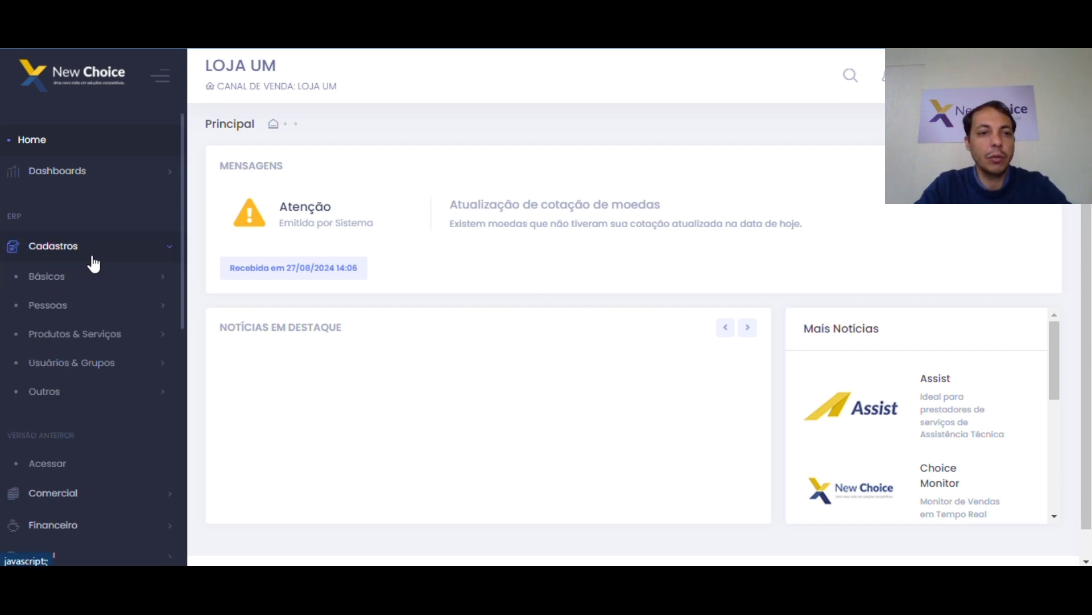
left_click(93, 274)
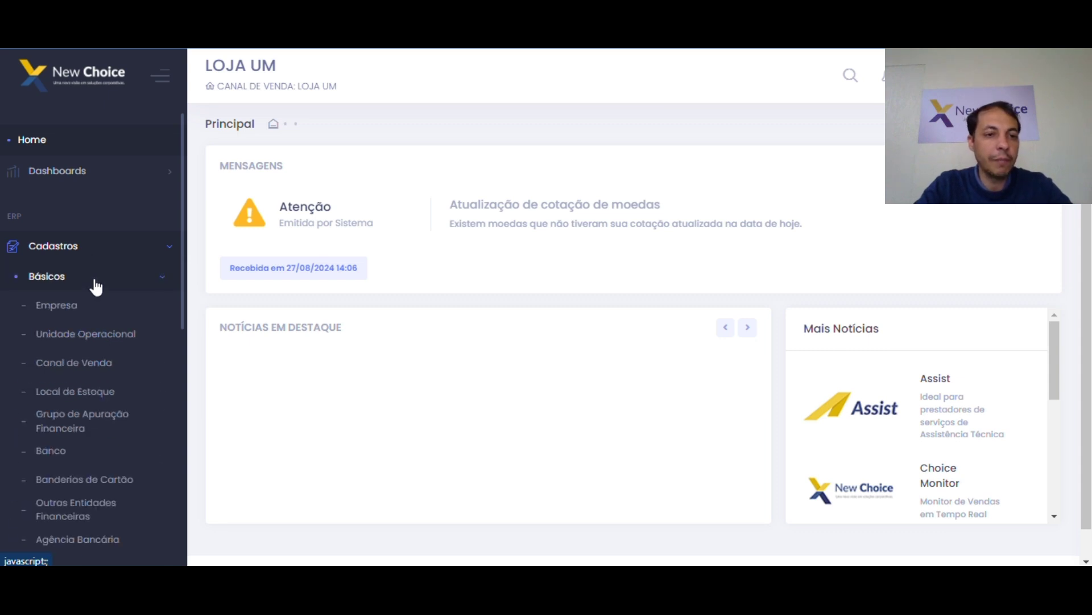
scroll(114, 313, "down", 1)
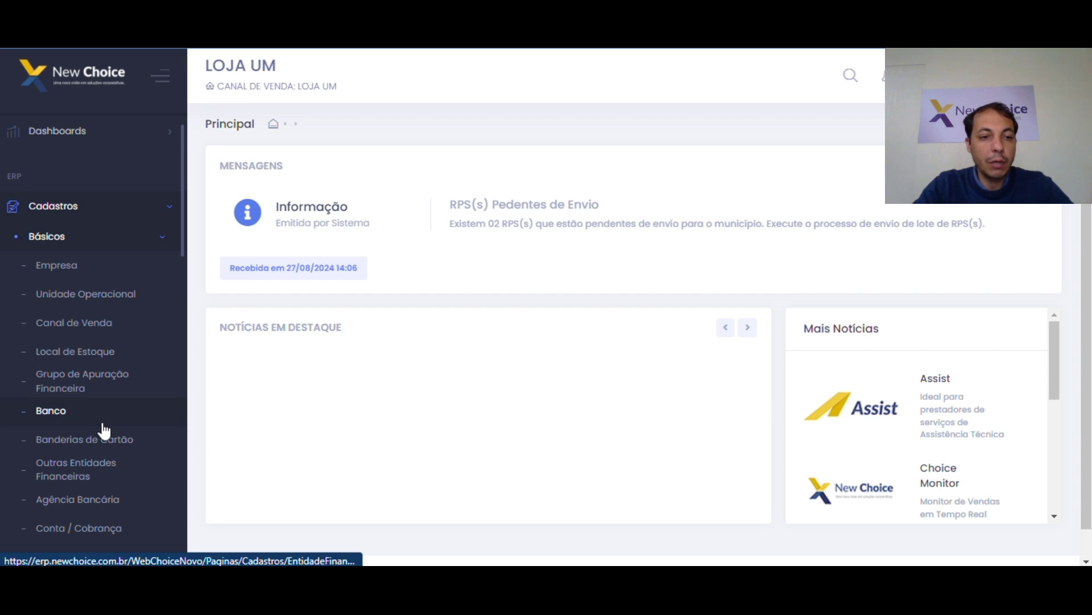
scroll(108, 489, "down", 1)
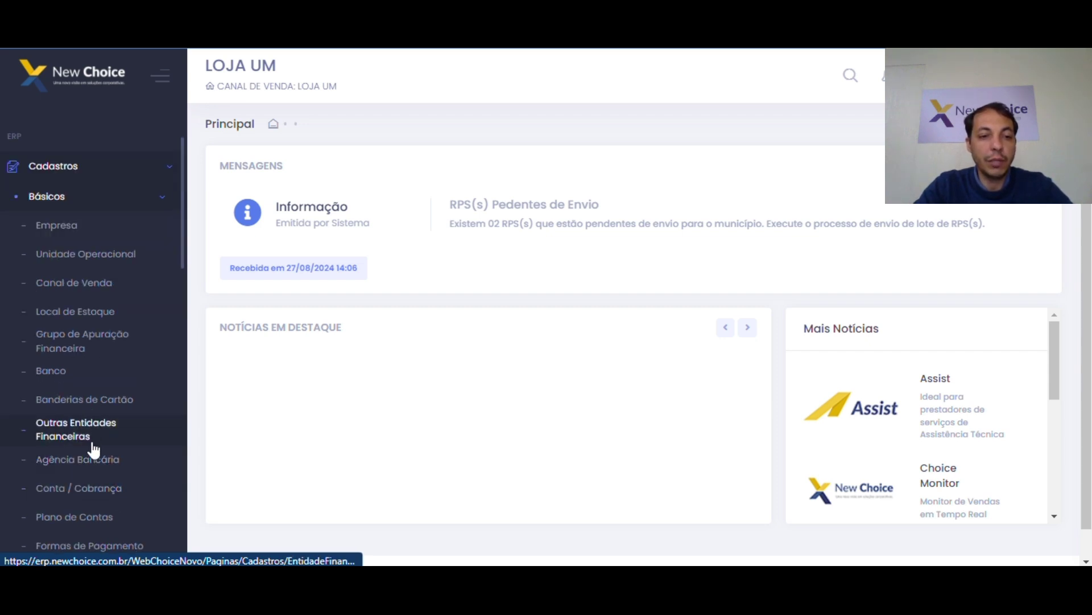
left_click(91, 487)
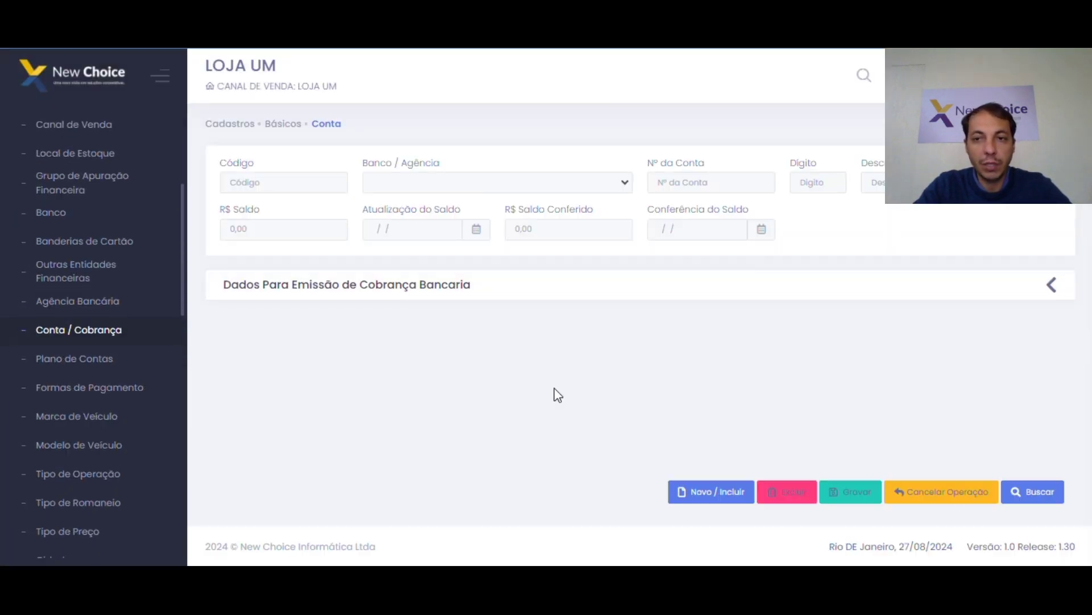
Search the registered accounts for bank 341 - ITAU and load the BARRA DA TIJUCA branch account.
left_click(1033, 492)
left_click(661, 150)
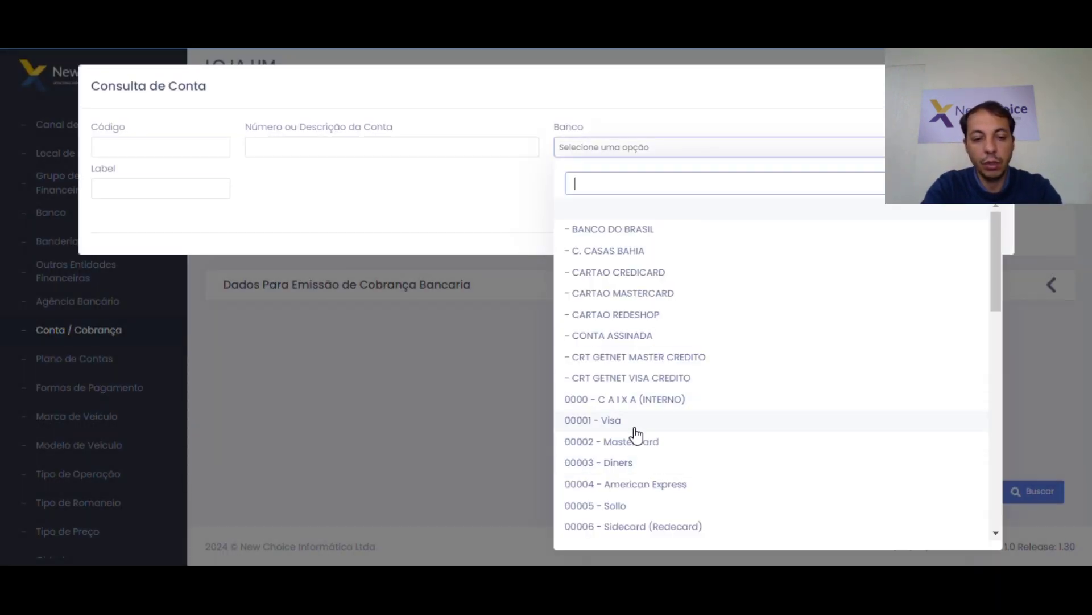
type("34")
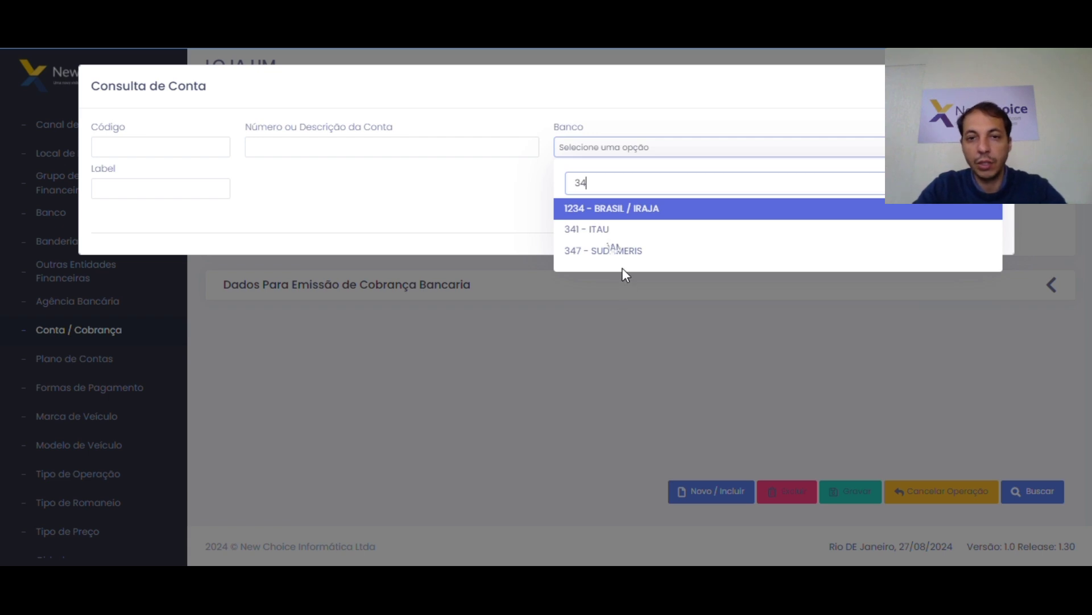
left_click(614, 231)
left_click(830, 215)
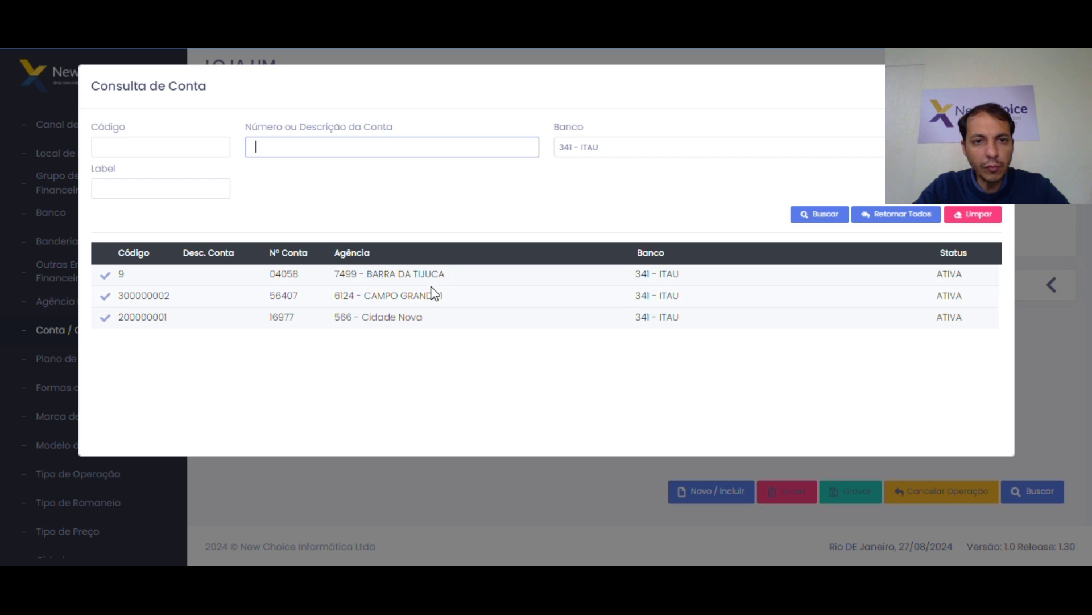
left_click(106, 275)
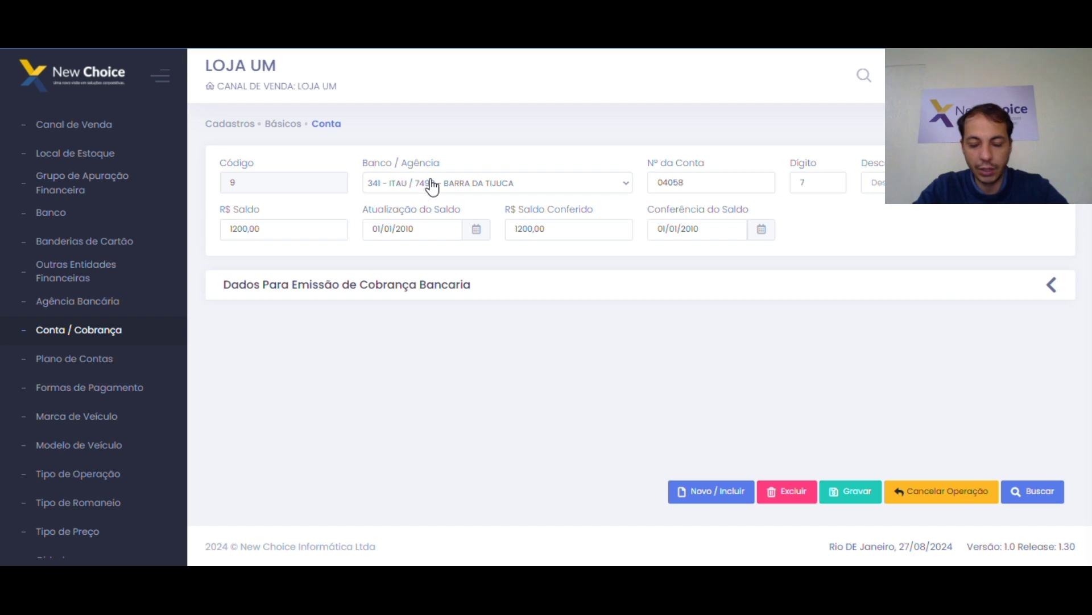
Examine the account number and digit, then expand the bank billing data and review the assignor name, CNPJ, assignor code and supplier payment agreement.
left_click(701, 178)
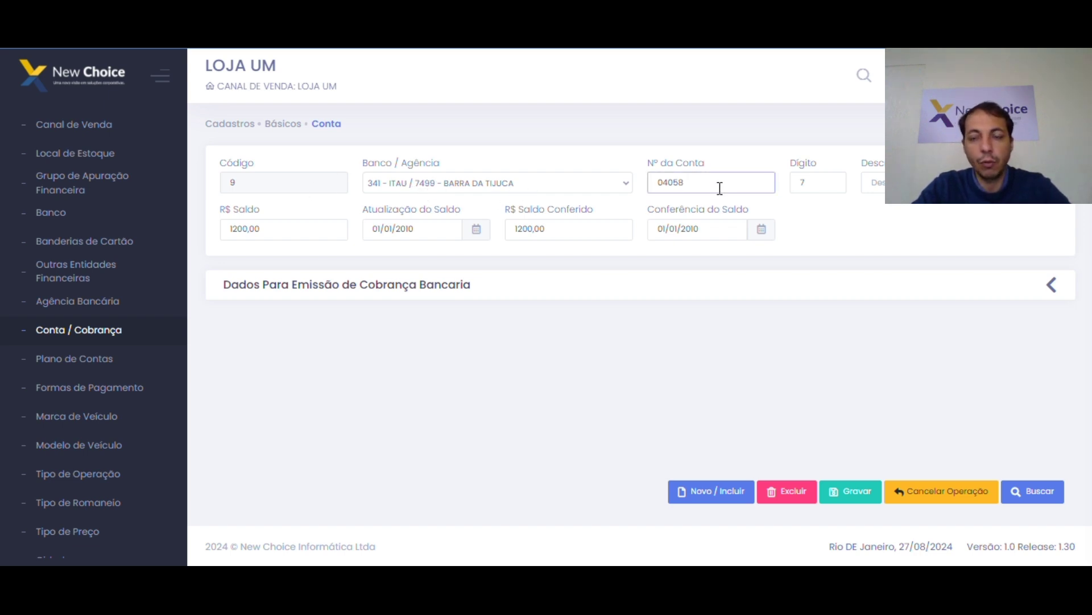
key("Tab")
key("Tab")
left_click(1059, 290)
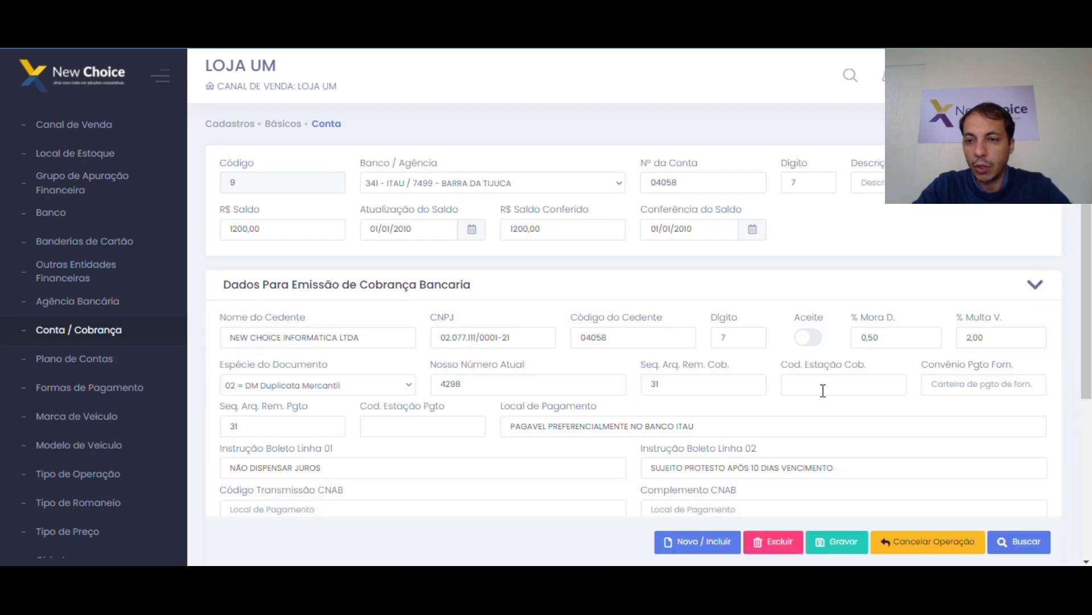
left_click(960, 384)
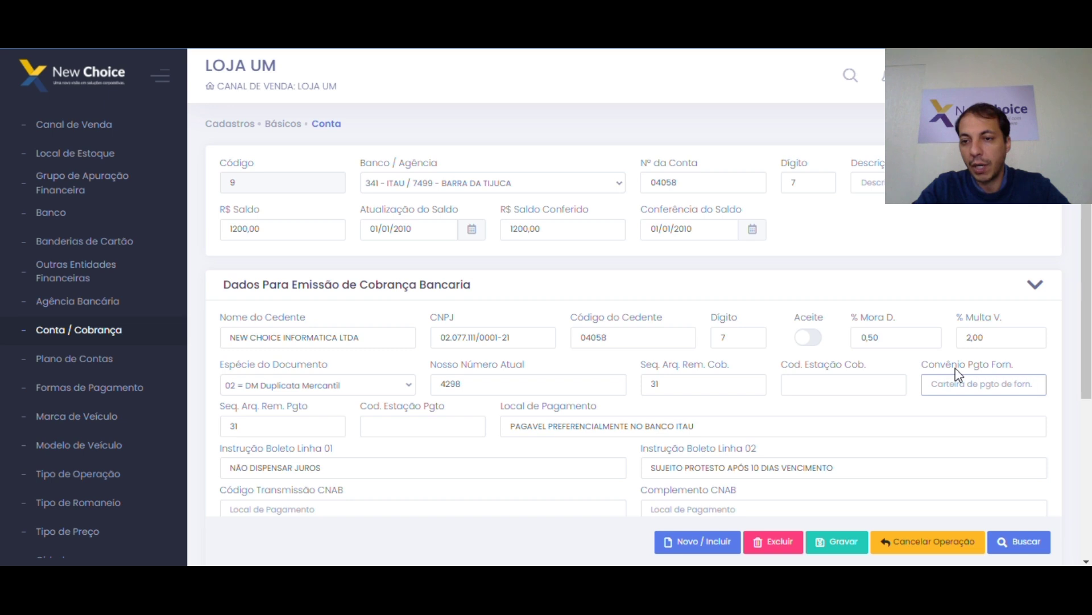
left_click(392, 335)
left_click_drag(393, 335, 208, 341)
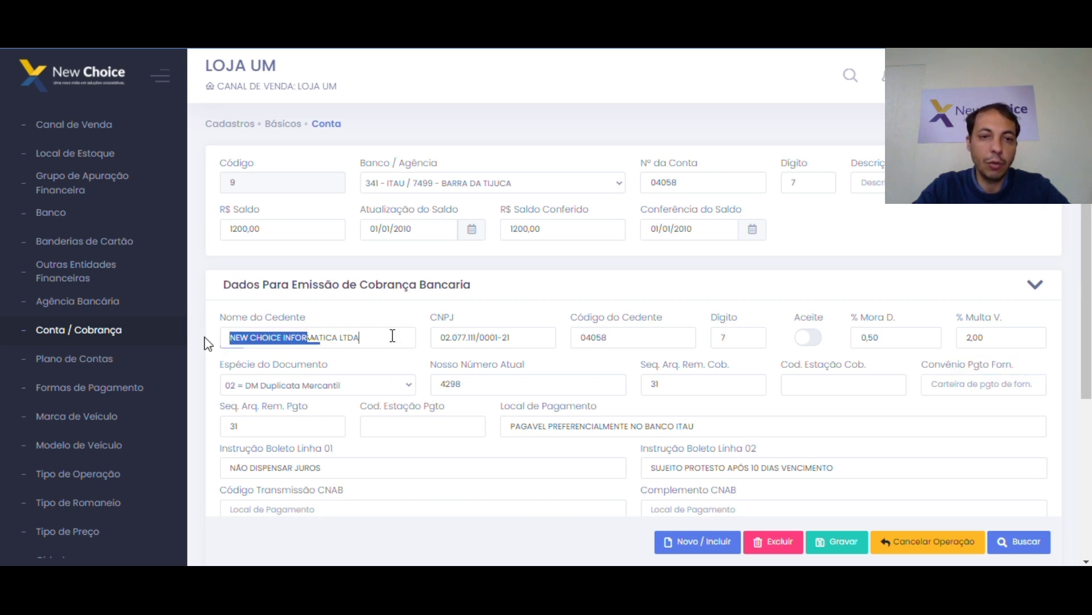
key("Tab")
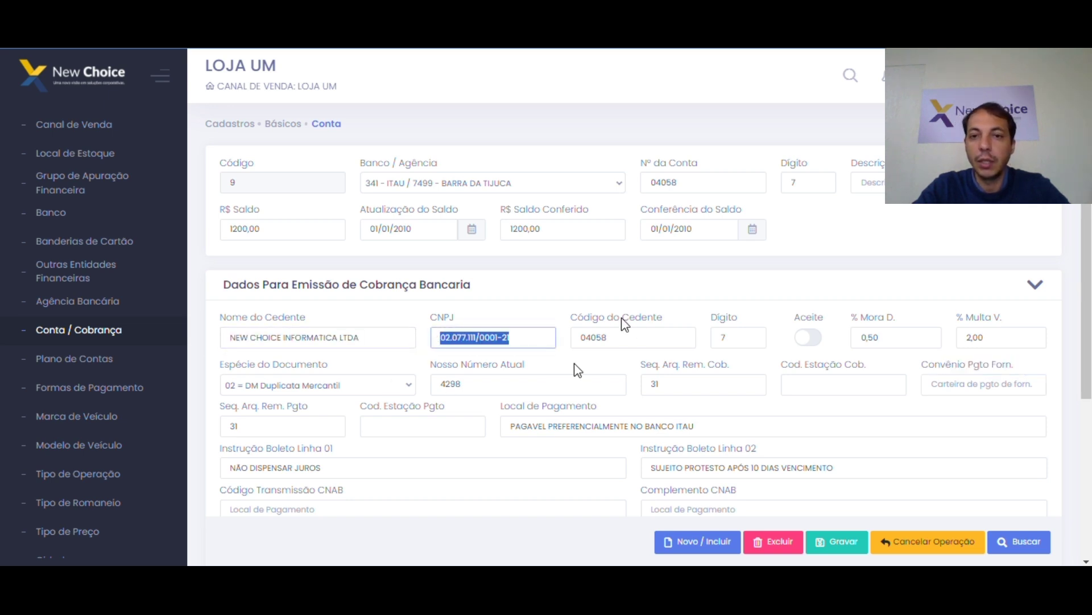
left_click(608, 336)
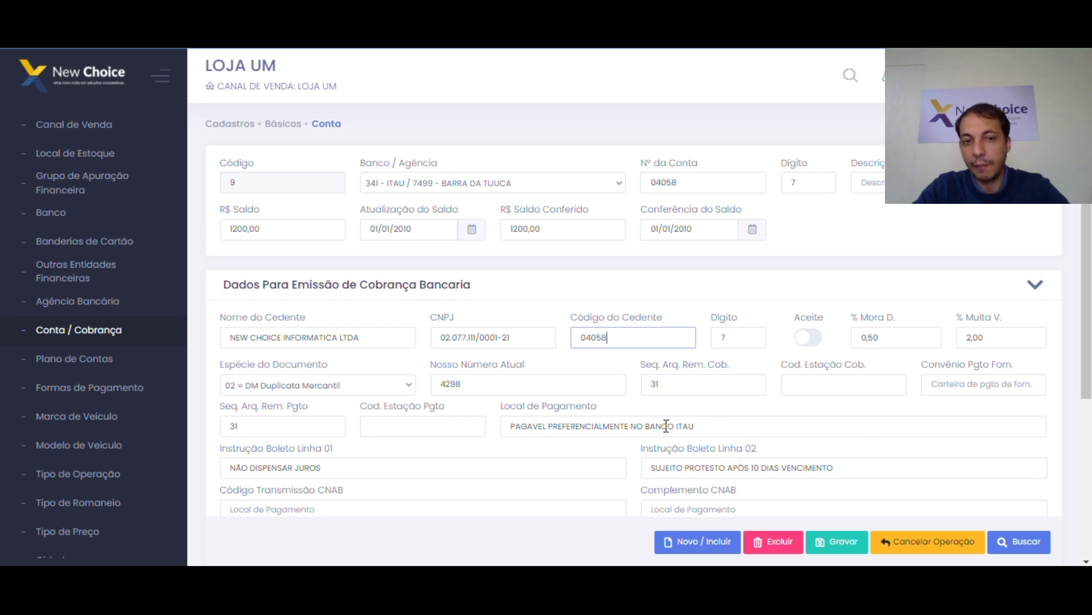
left_click(984, 382)
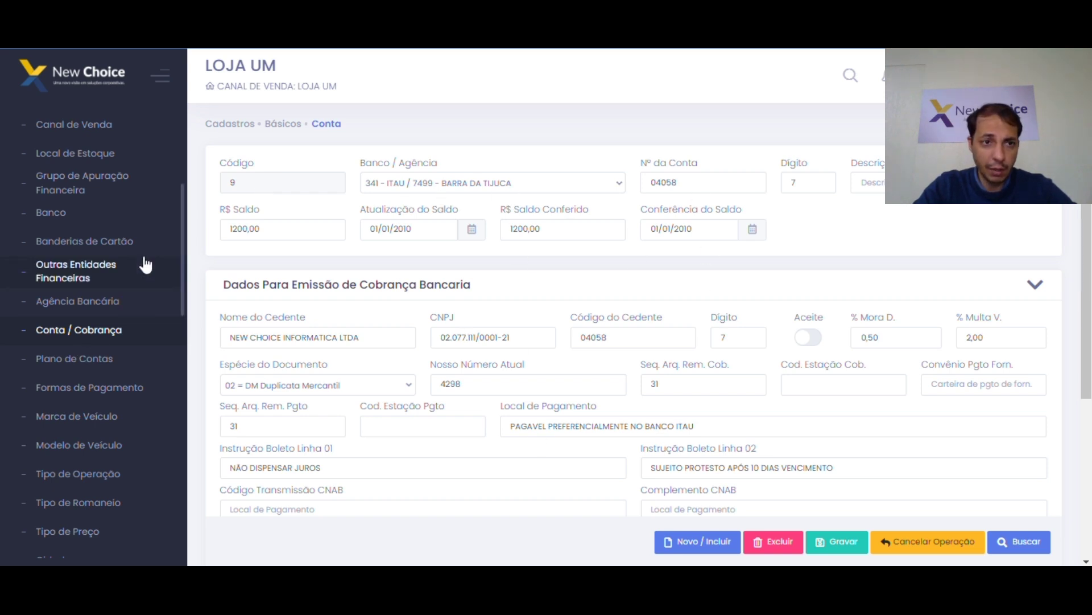
Open the Movimentação Financeira page from the financial operations.
scroll(145, 264, "up", 3)
left_click(115, 171)
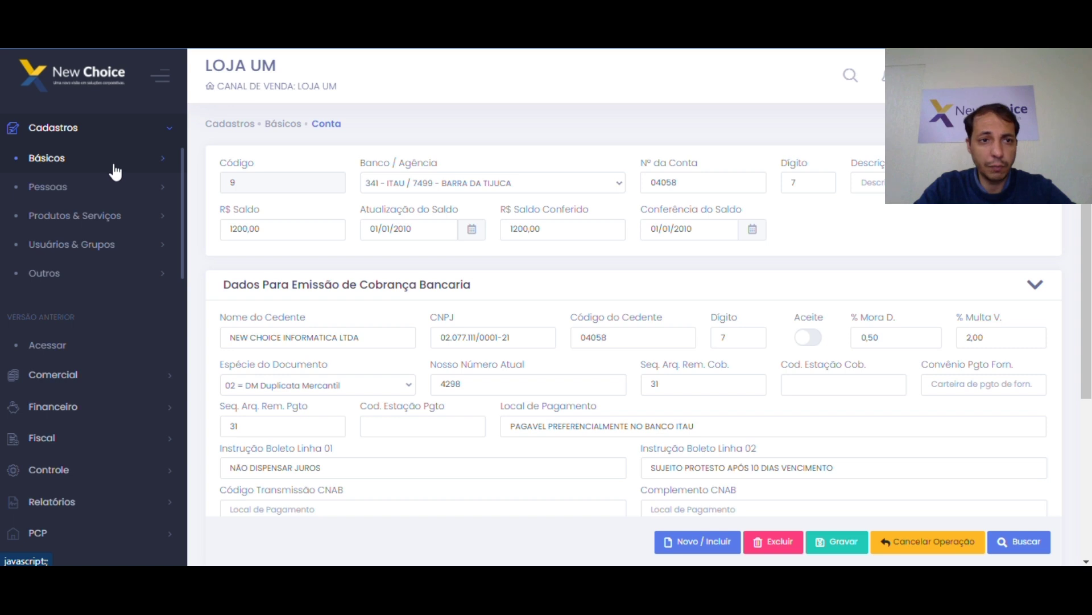
left_click(68, 406)
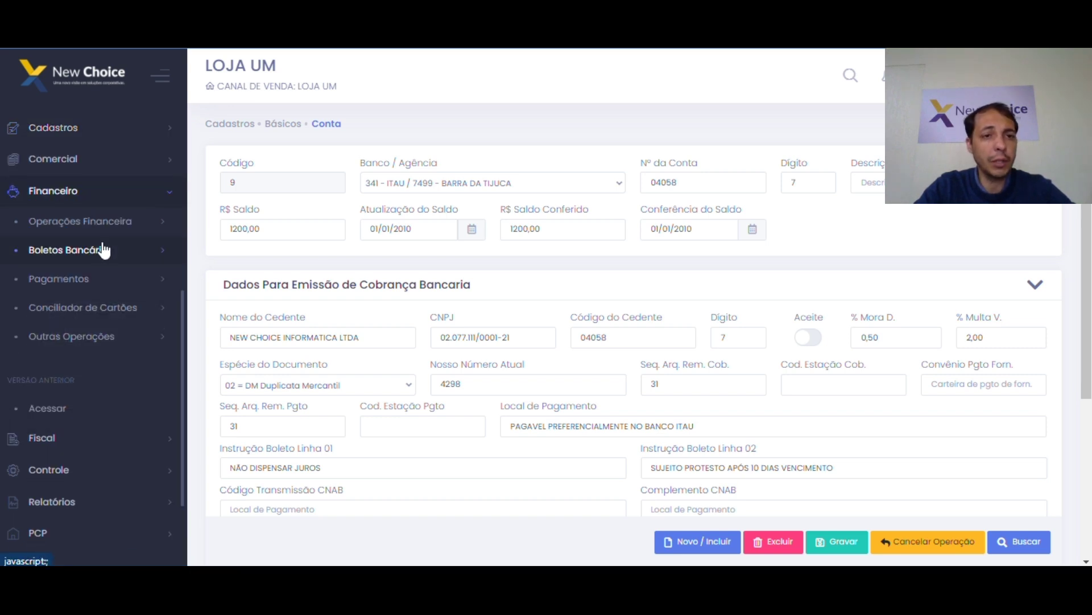
left_click(79, 221)
left_click(105, 251)
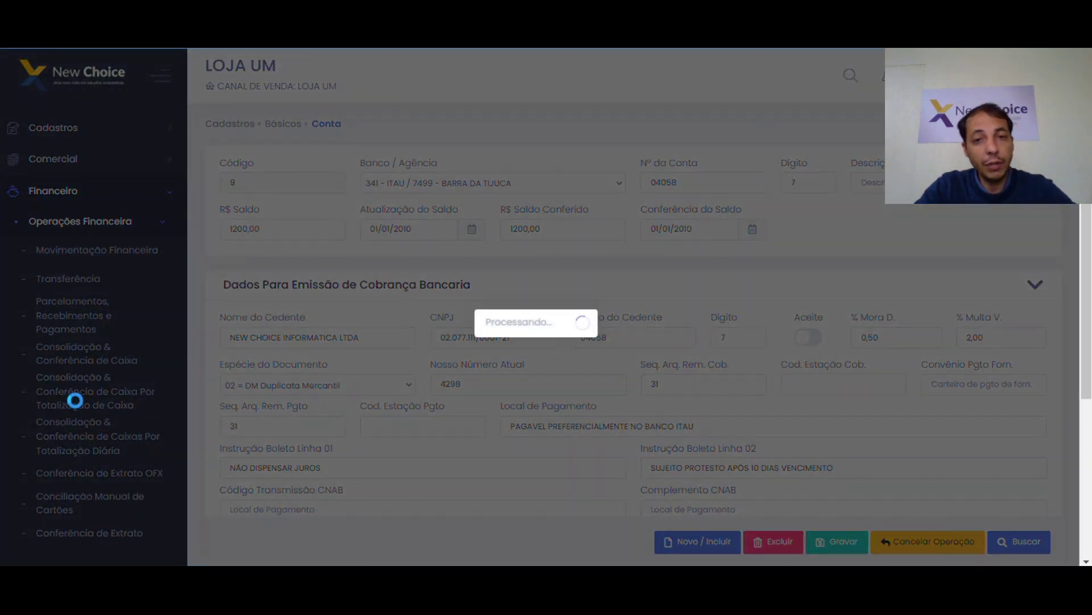
Search for movements due from 01/08/2024 to 27/08/2024 on the ITAU / BARRA DA TIJUCA account.
left_click(1015, 528)
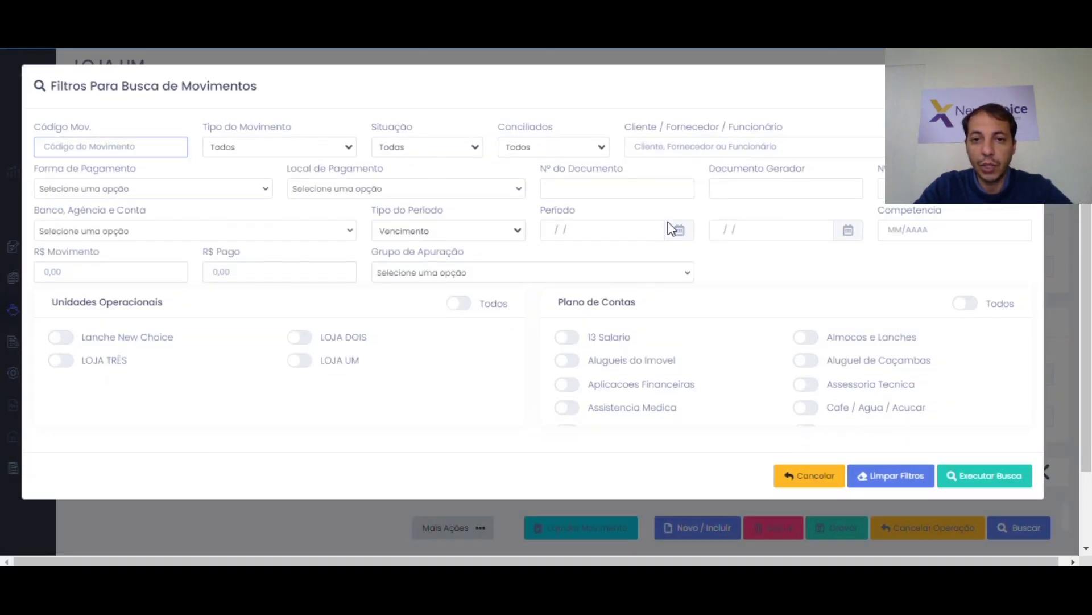
left_click(673, 229)
left_click(657, 307)
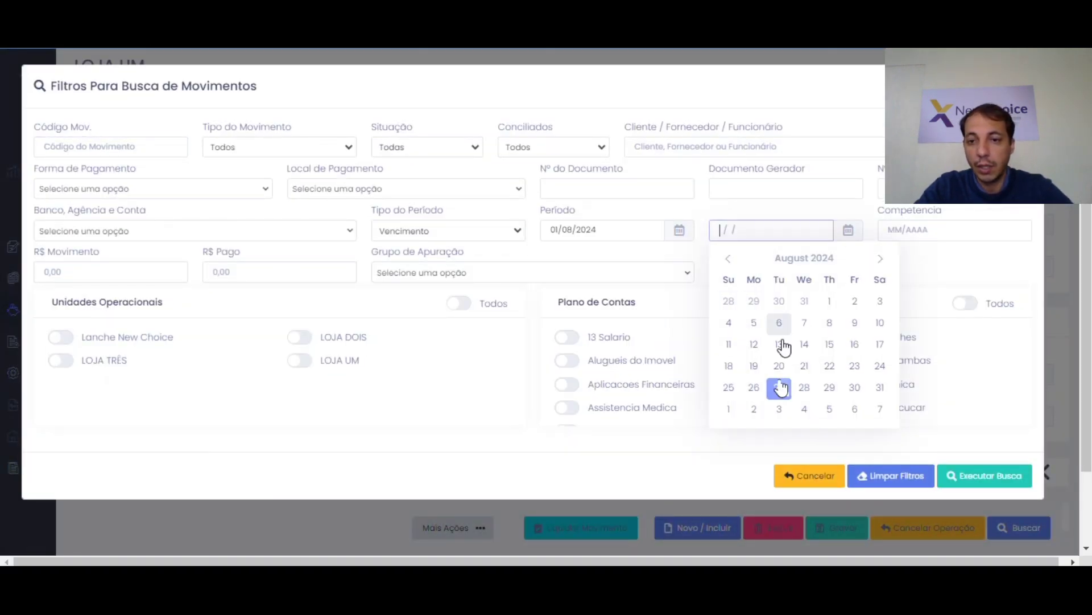
left_click(778, 387)
left_click(134, 231)
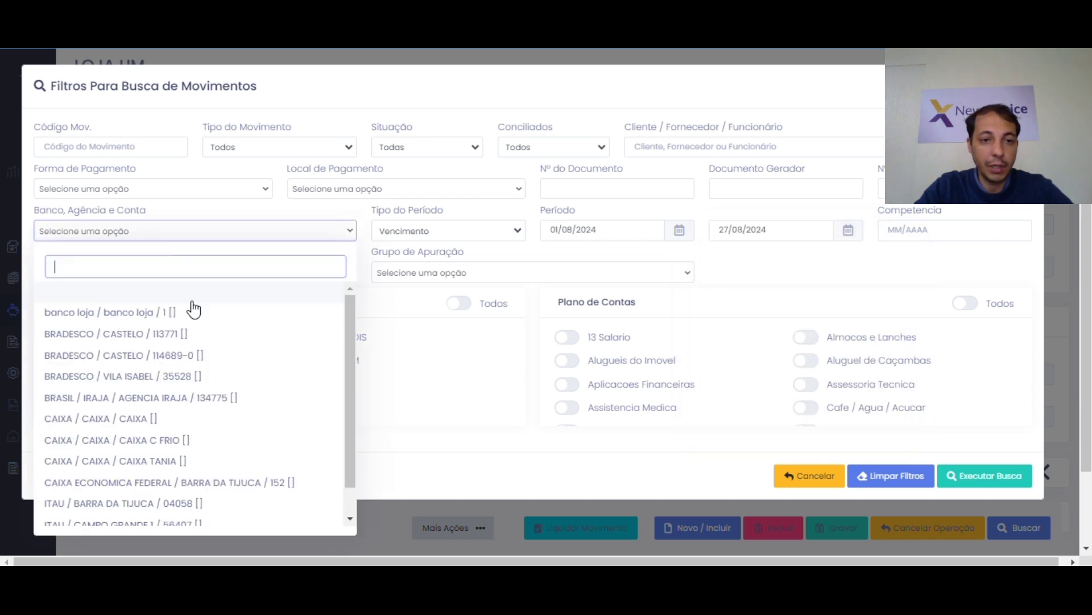
left_click(166, 504)
left_click(970, 476)
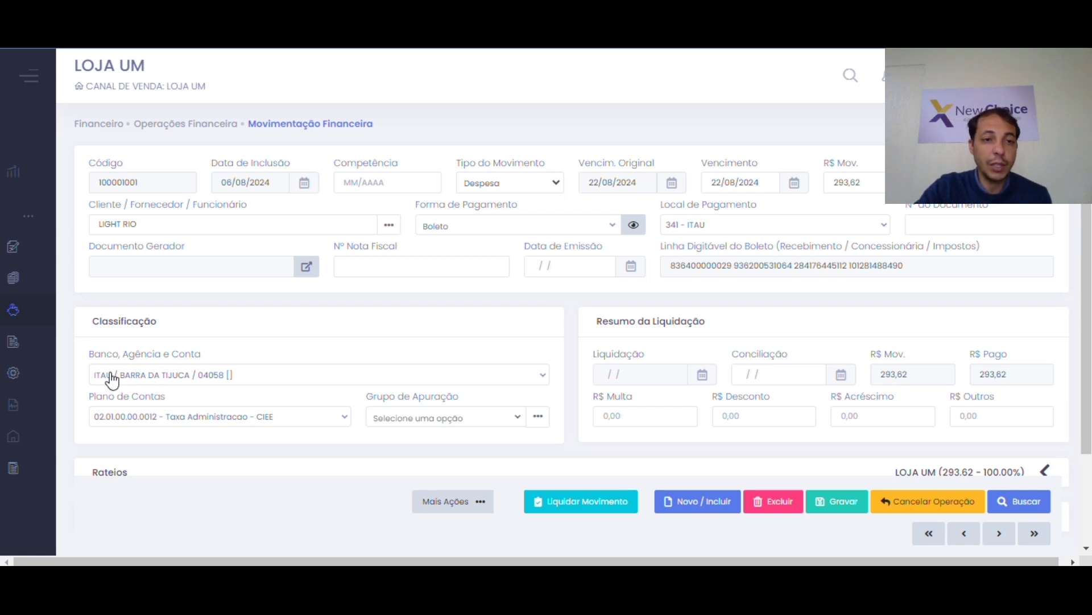
Examine the movement's bank, branch and account classification and the actions available for its client or supplier.
left_click_drag(94, 354, 242, 362)
left_click(242, 362)
left_click_drag(93, 354, 228, 362)
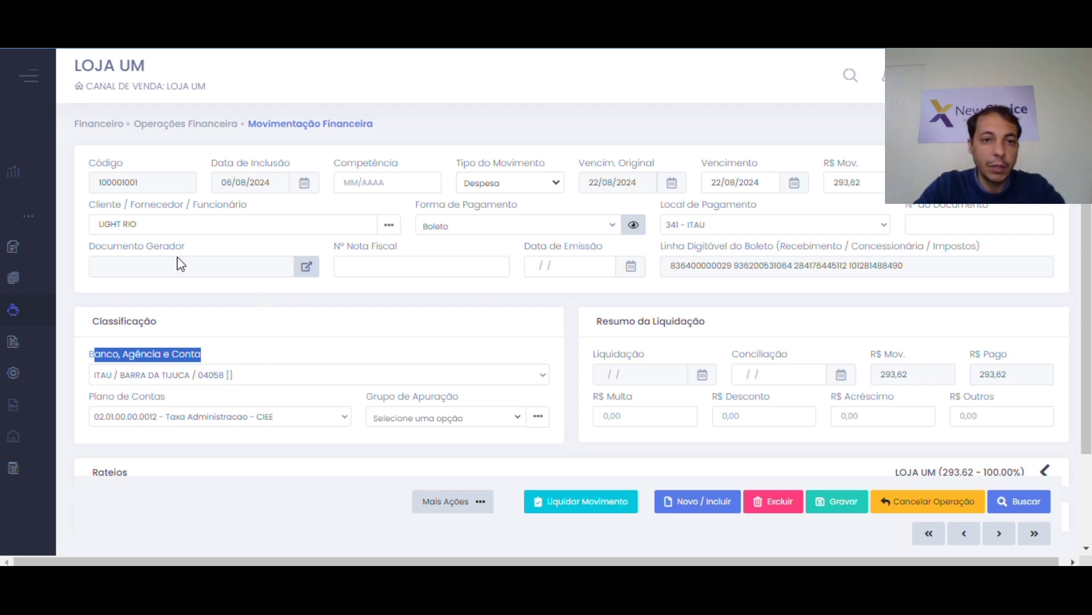
left_click(166, 224)
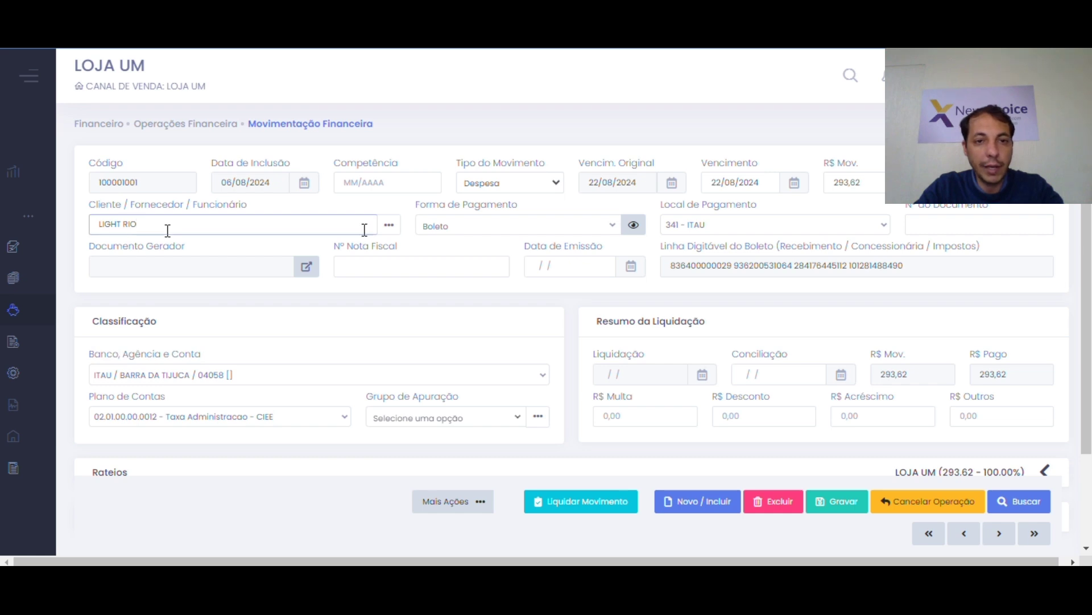
left_click(389, 226)
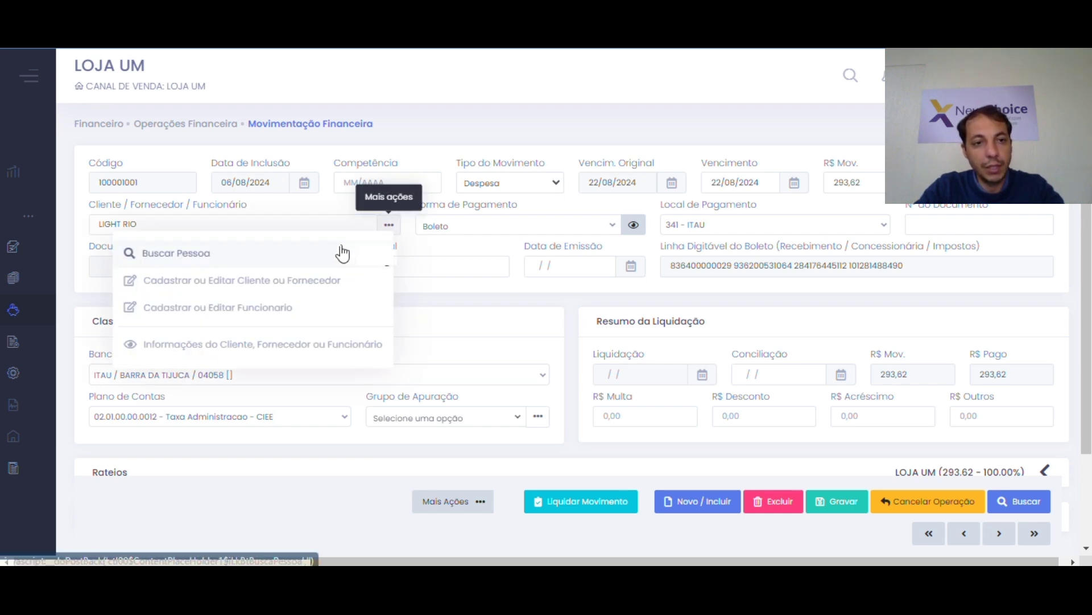
left_click(390, 306)
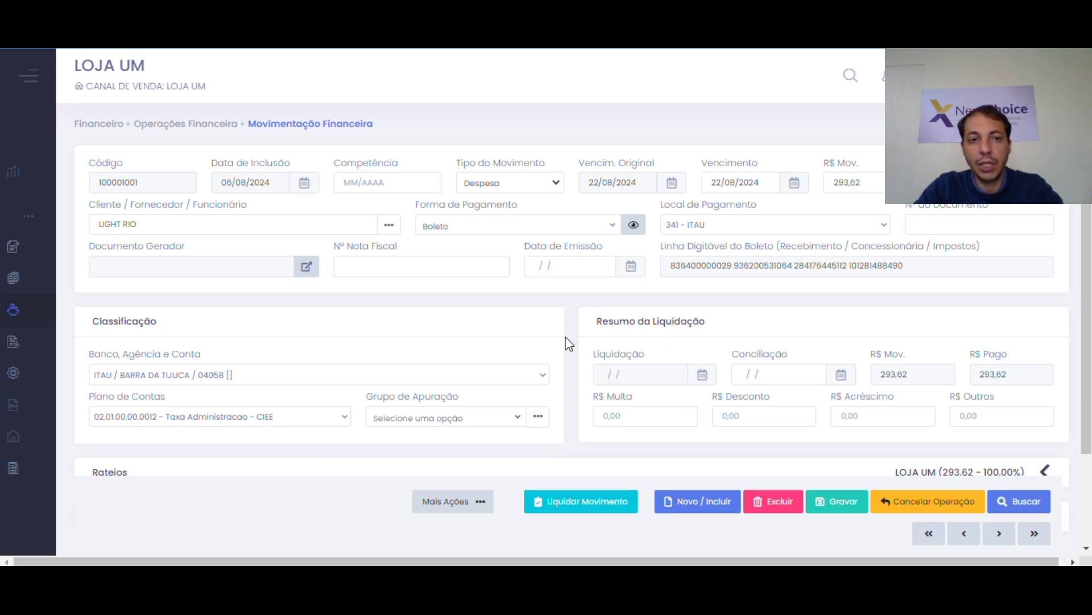
Review the LIGHT RIO expense's boleto data, including its payment line, barcode and replacement code field, and close it without changes.
left_click(634, 224)
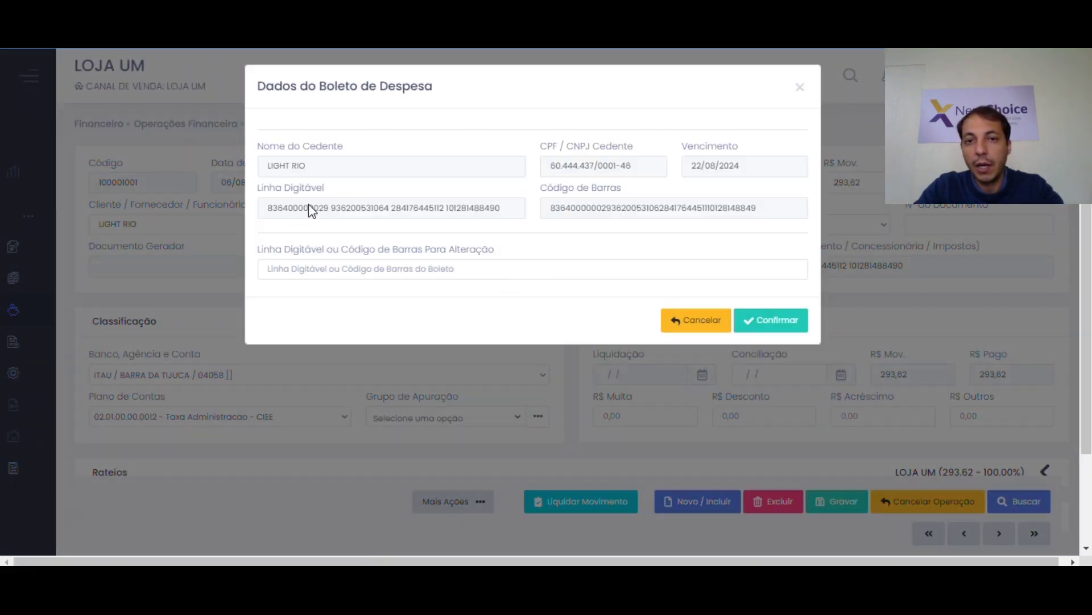
left_click(386, 273)
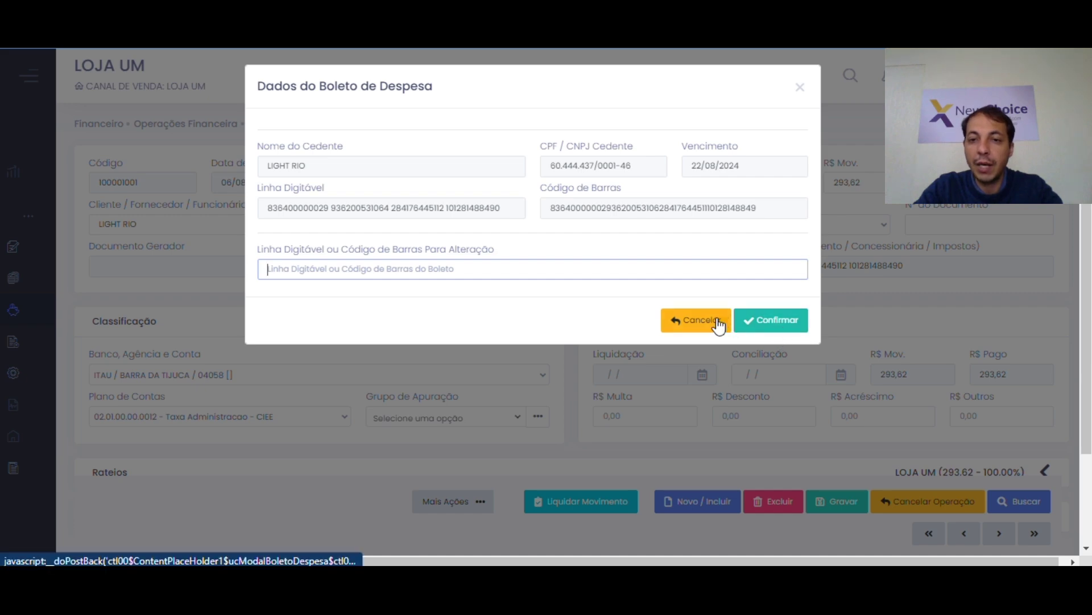
left_click(716, 319)
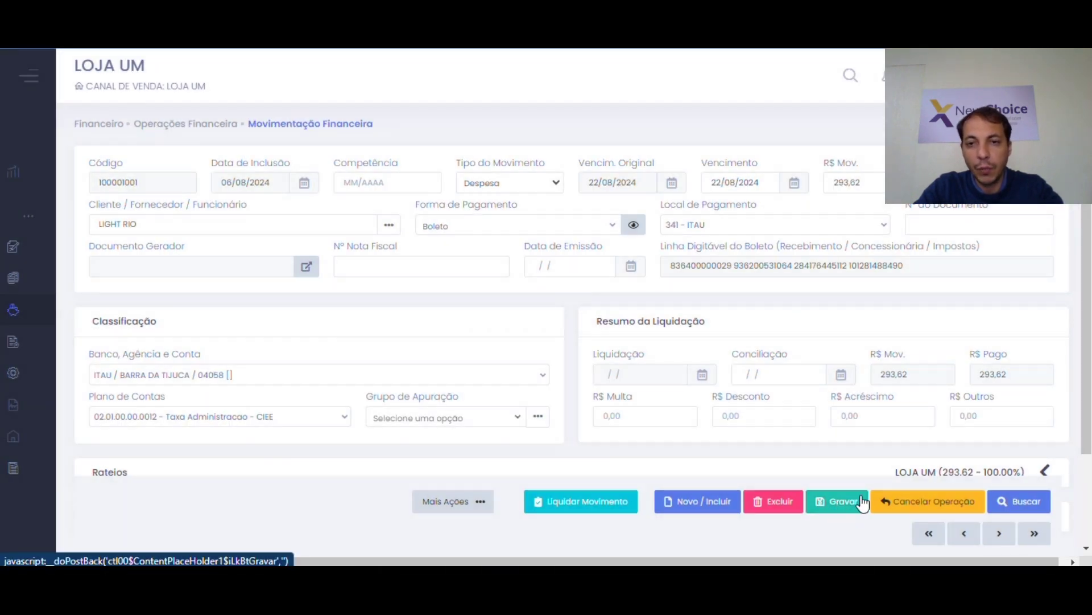
left_click(633, 225)
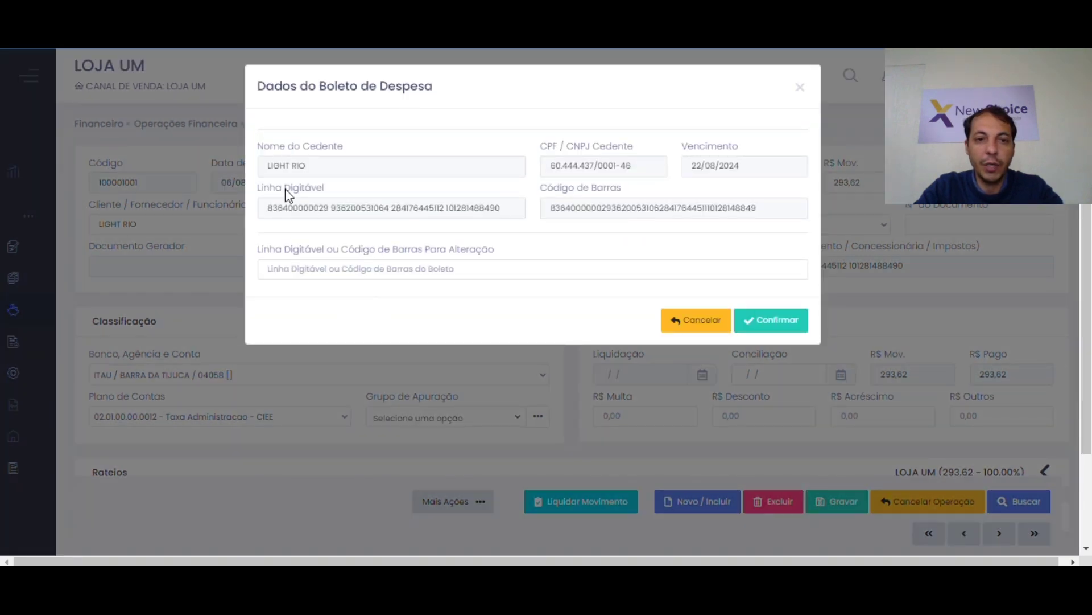
left_click_drag(279, 208, 481, 215)
left_click_drag(547, 210, 754, 221)
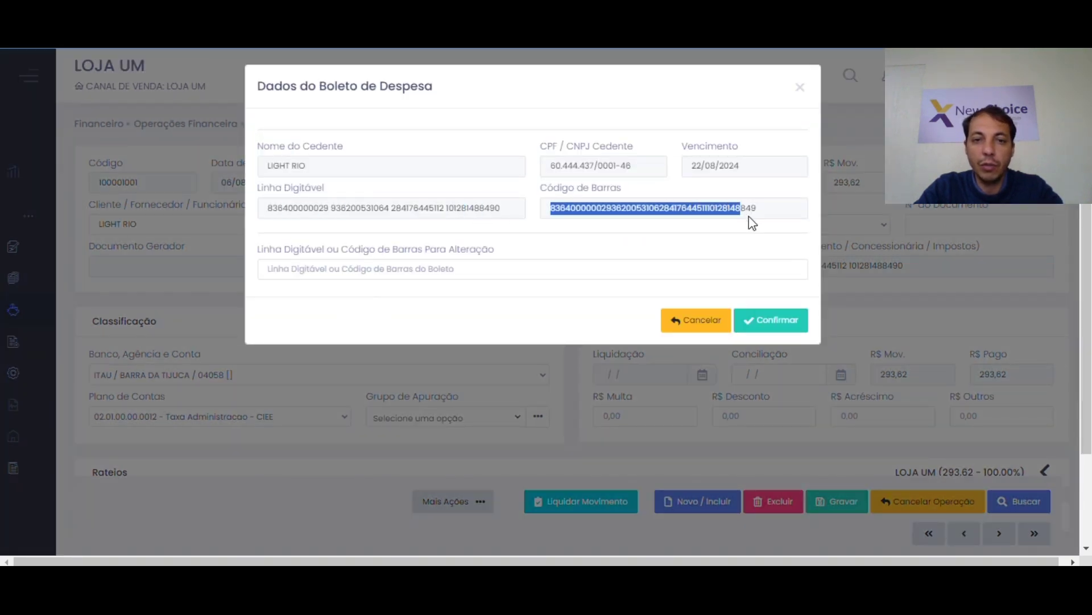
left_click(430, 279)
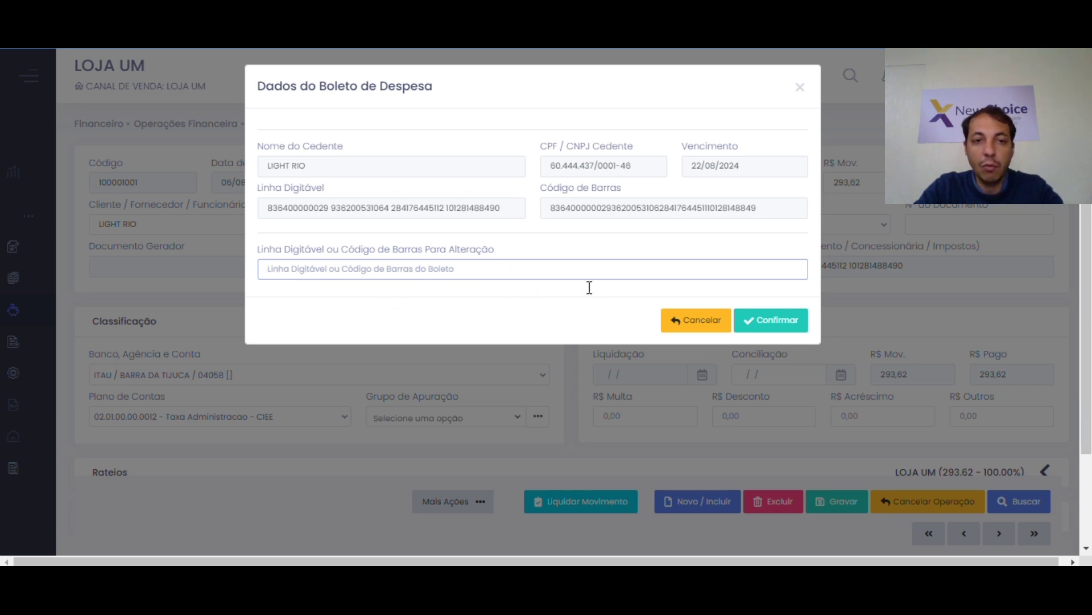
left_click(797, 92)
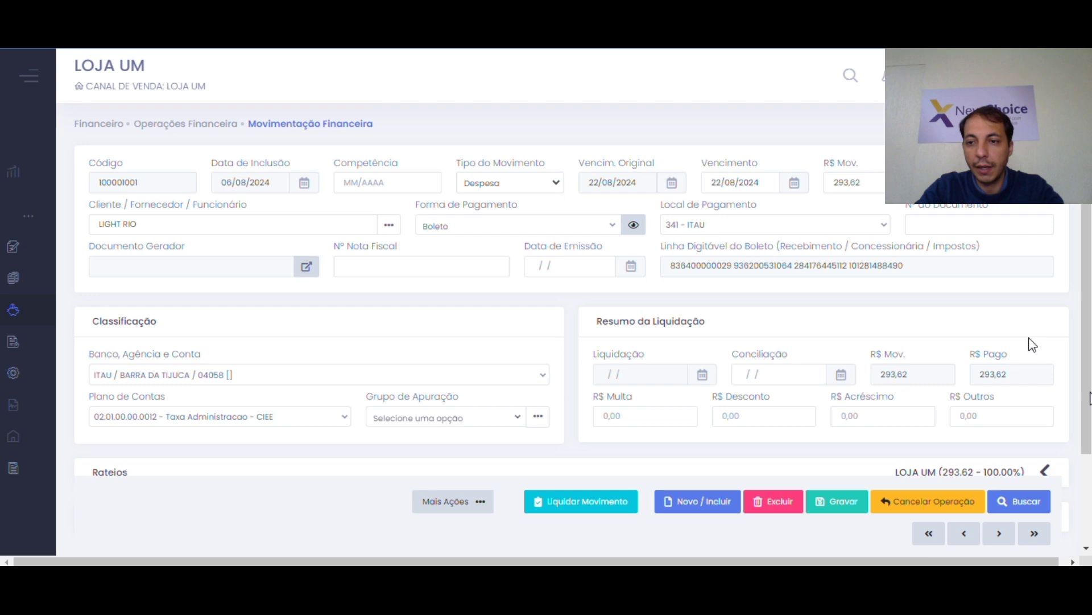
Review the boleto data of the following expense, from NEW CHOICE INFORMATICA LTDA, and close it without changes.
left_click(997, 534)
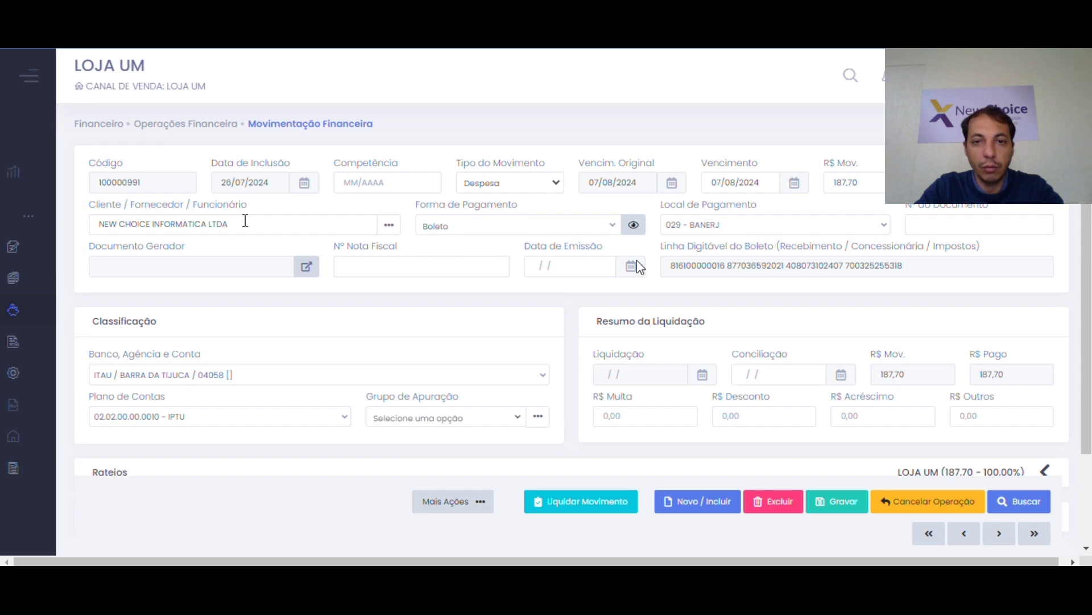
left_click(633, 225)
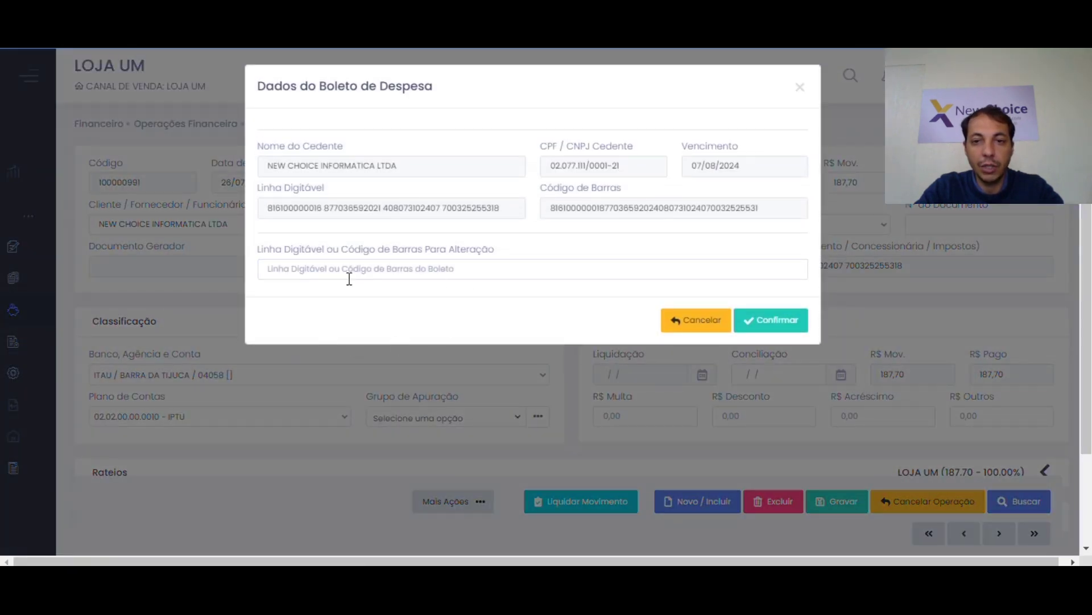
left_click(799, 88)
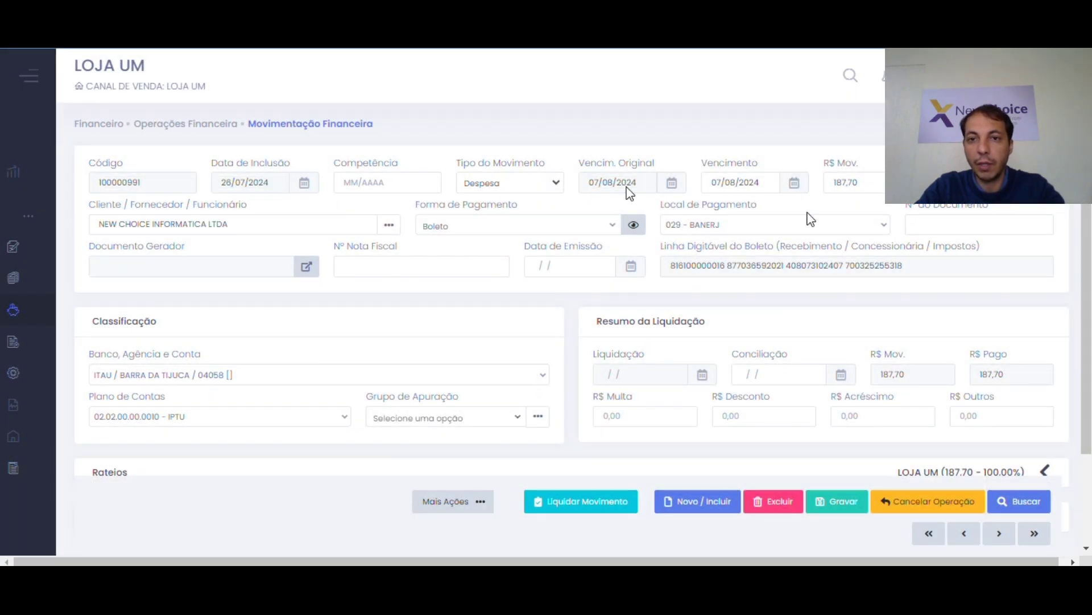
scroll(754, 155, "down", 2)
scroll(650, 80, "up", 2)
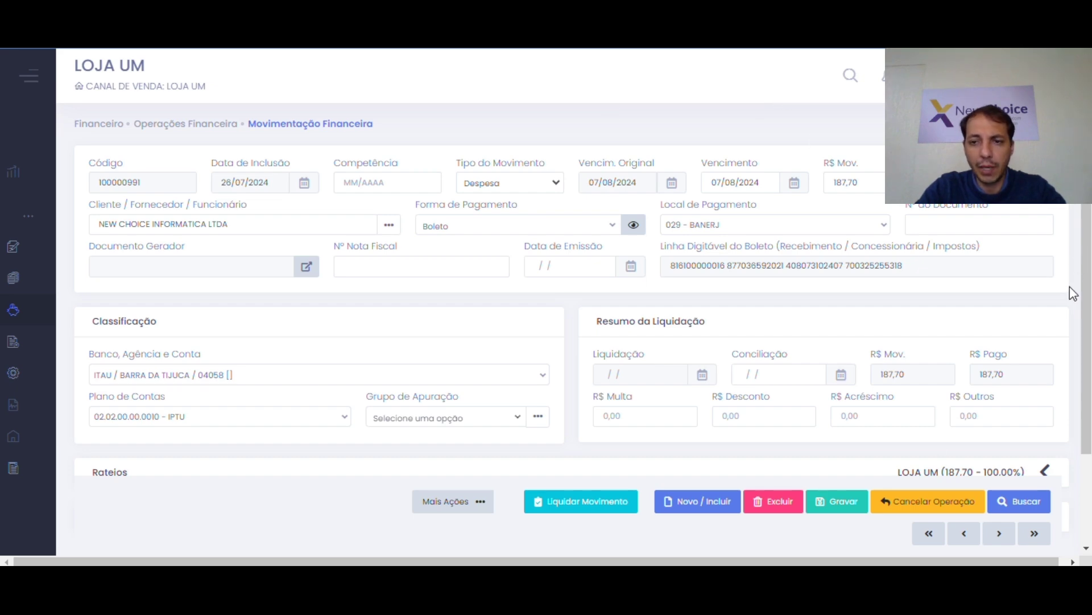
Filter the movement search by due dates 01/08/2024 to 27/08/2024 and the ITAU / BARRA DA TIJUCA account.
left_click(1018, 501)
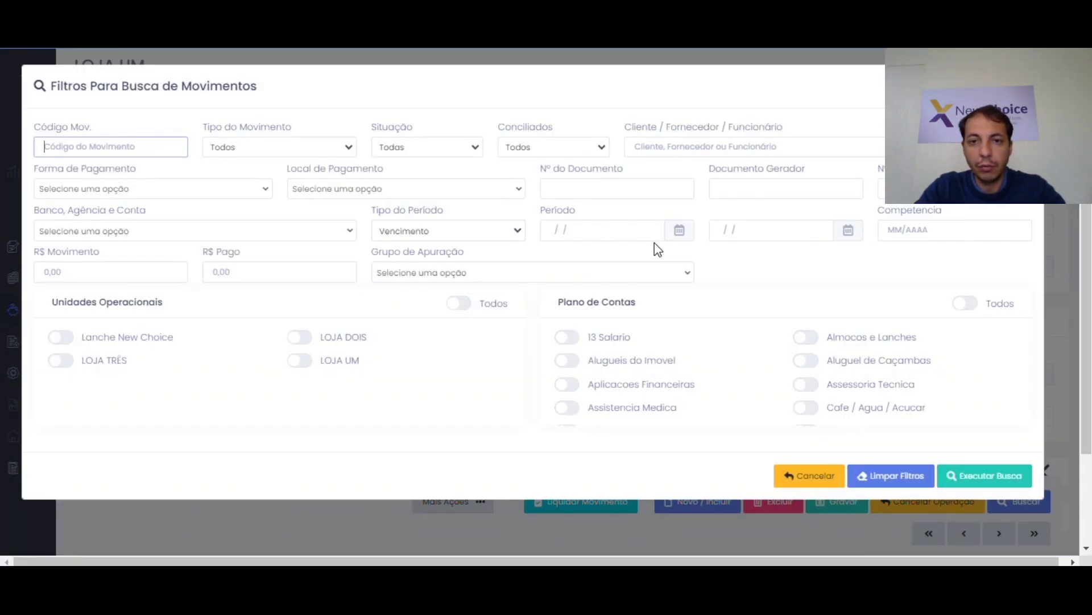
left_click(653, 238)
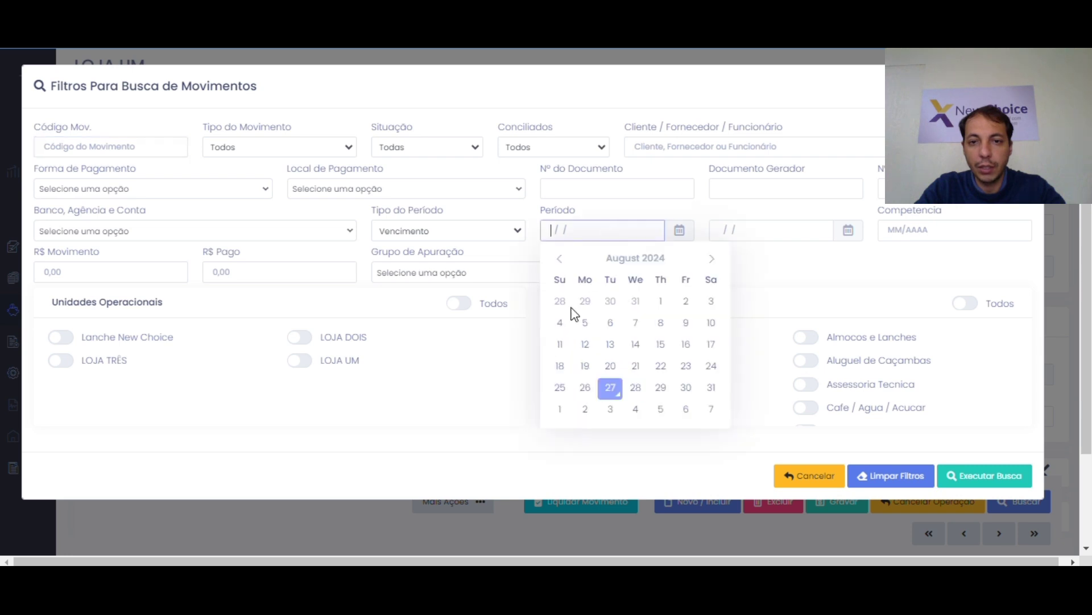
left_click(660, 300)
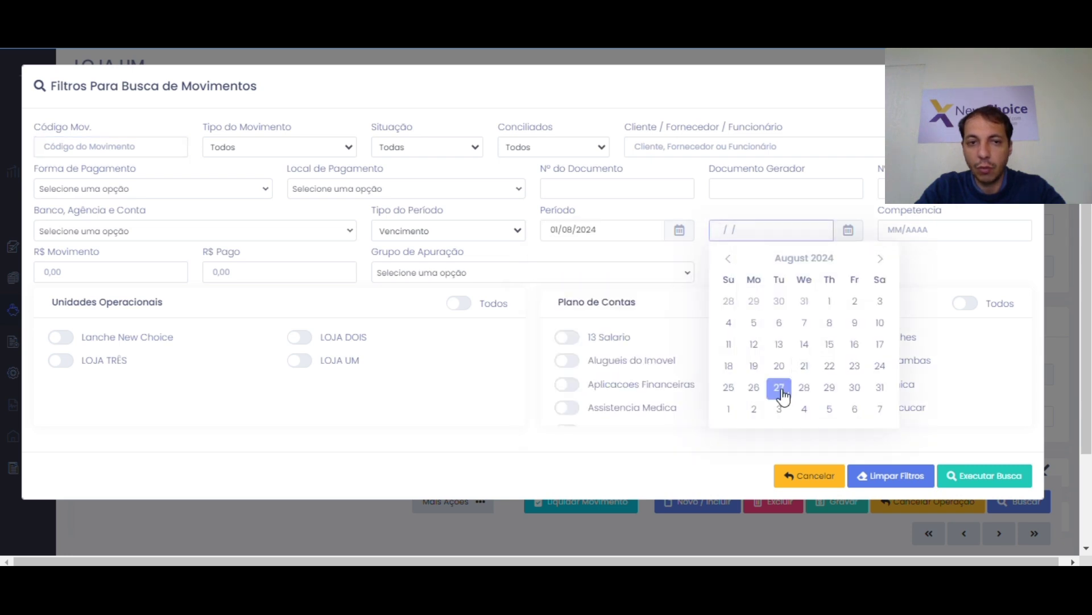
left_click(781, 390)
left_click(149, 233)
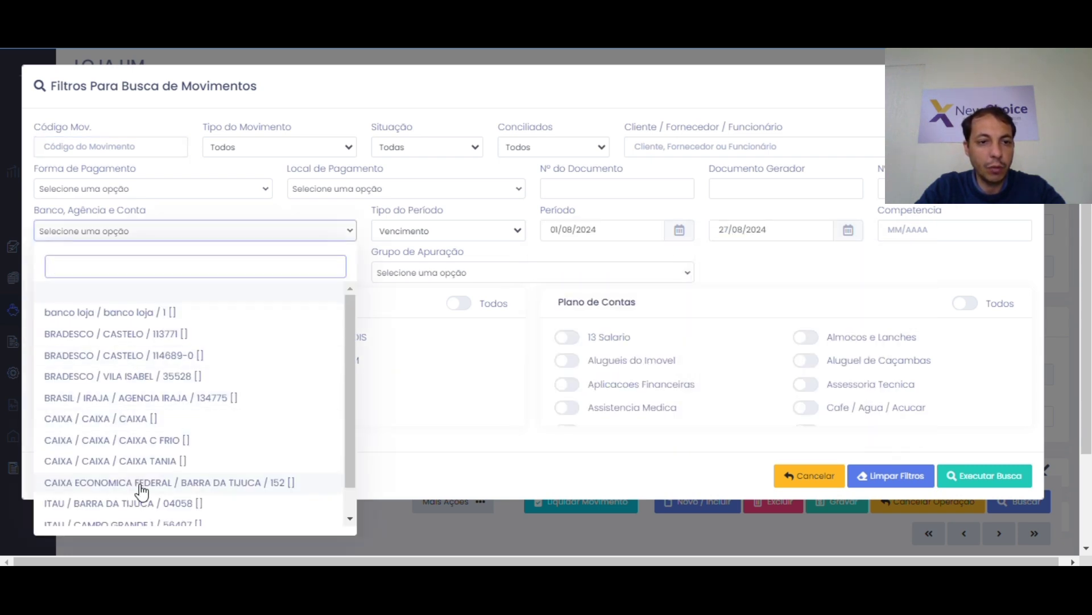
left_click(143, 503)
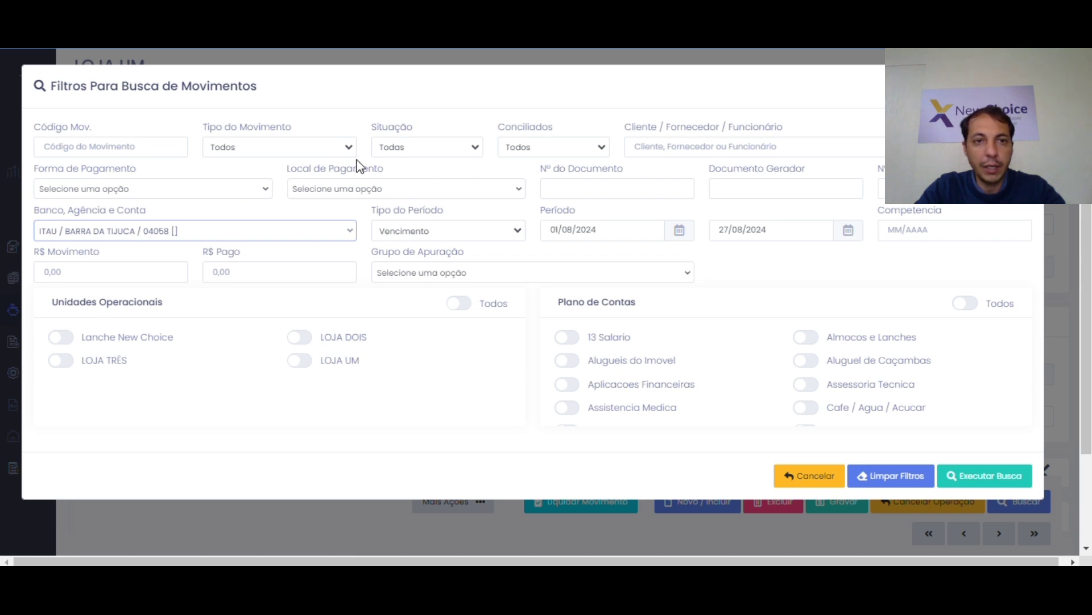
Restrict the movement search to the TED payment method and run it.
left_click(220, 191)
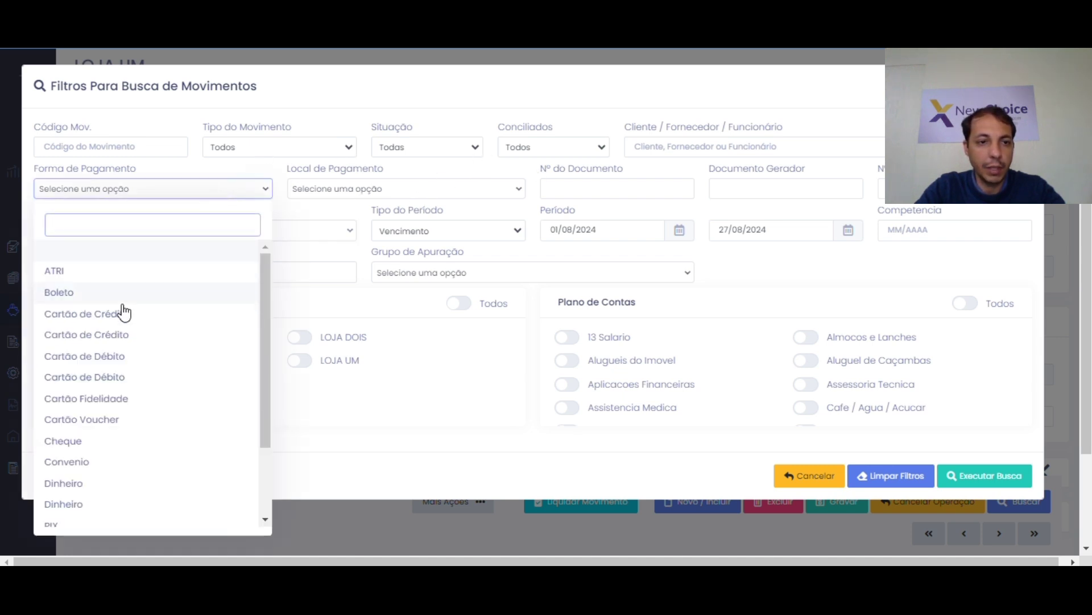
left_click(499, 113)
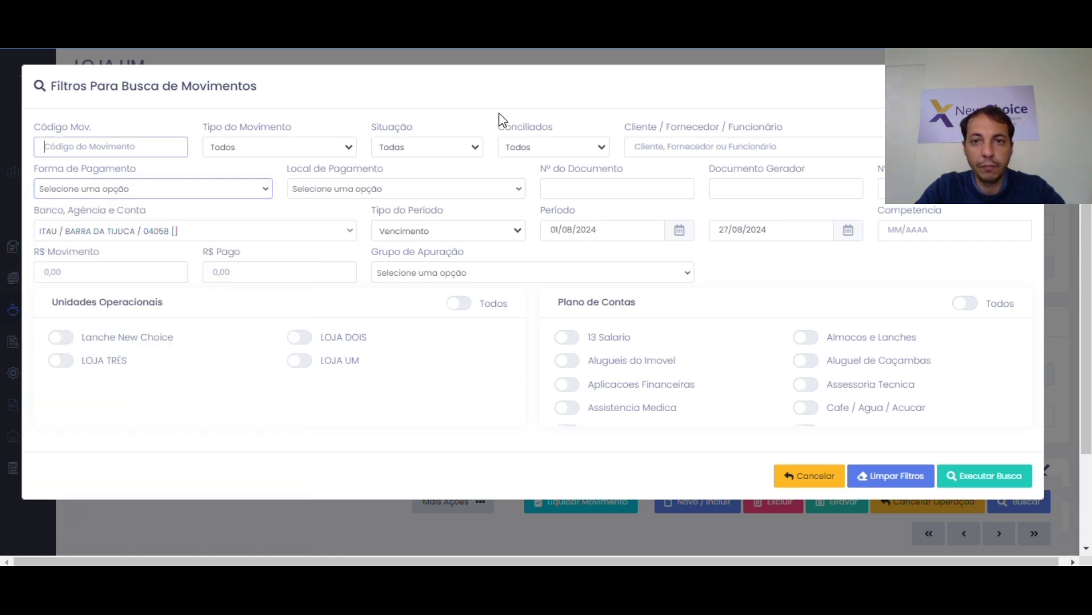
left_click(217, 197)
type("te")
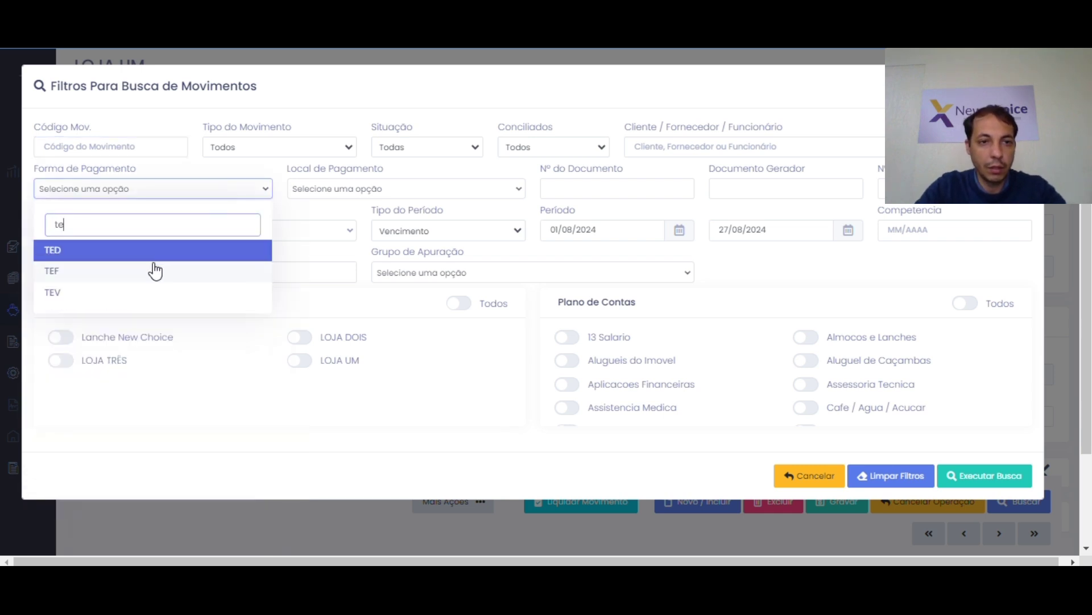
key("Return")
left_click(961, 481)
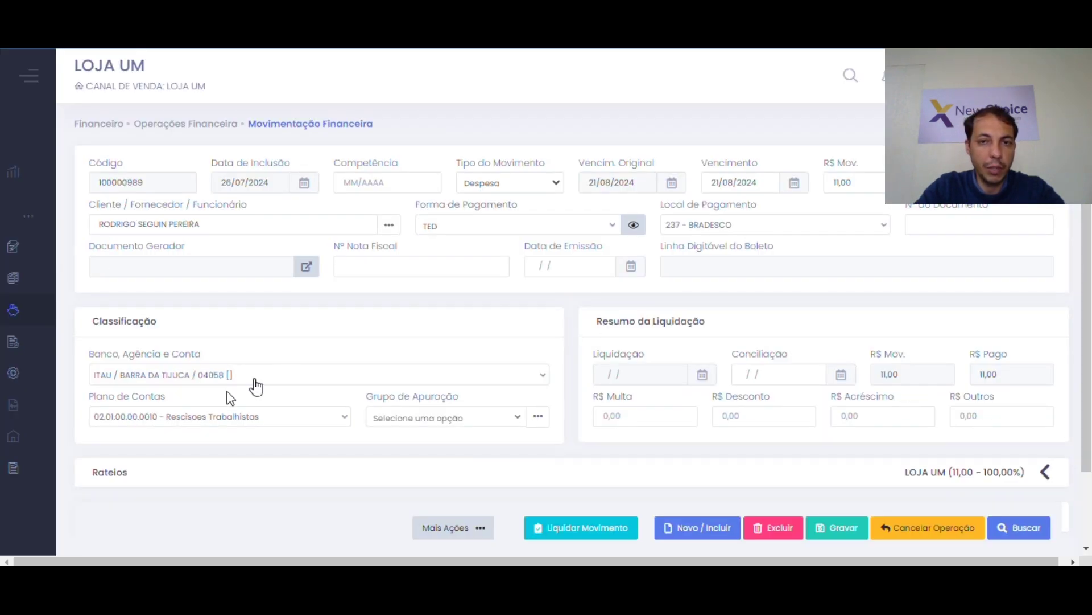
Review the TED expense's payee bank, branch, account and PIX key data, and close it without changes.
left_click(634, 225)
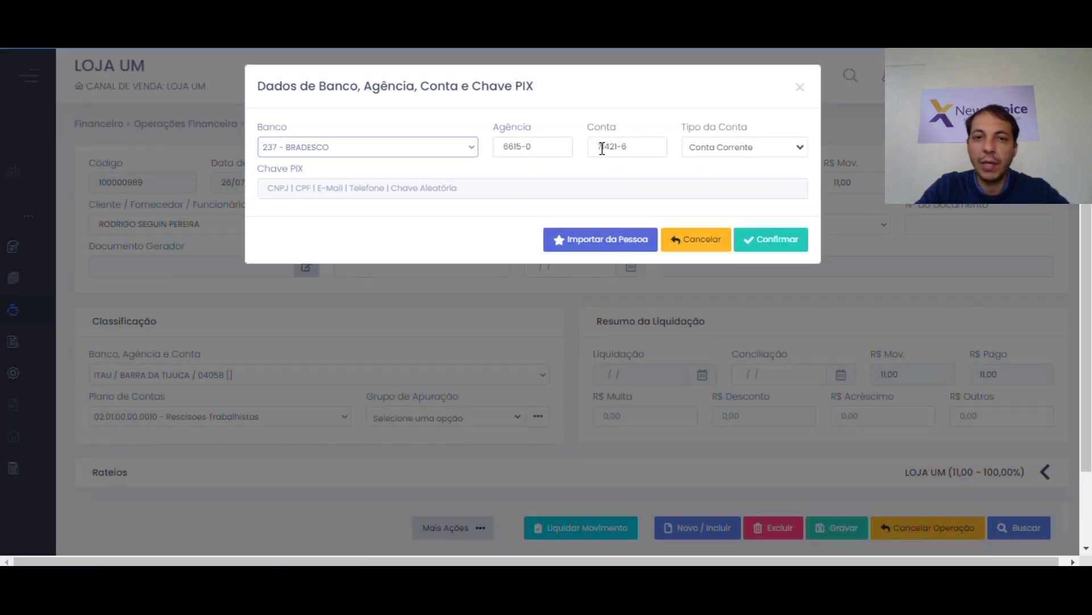
left_click_drag(547, 148, 468, 154)
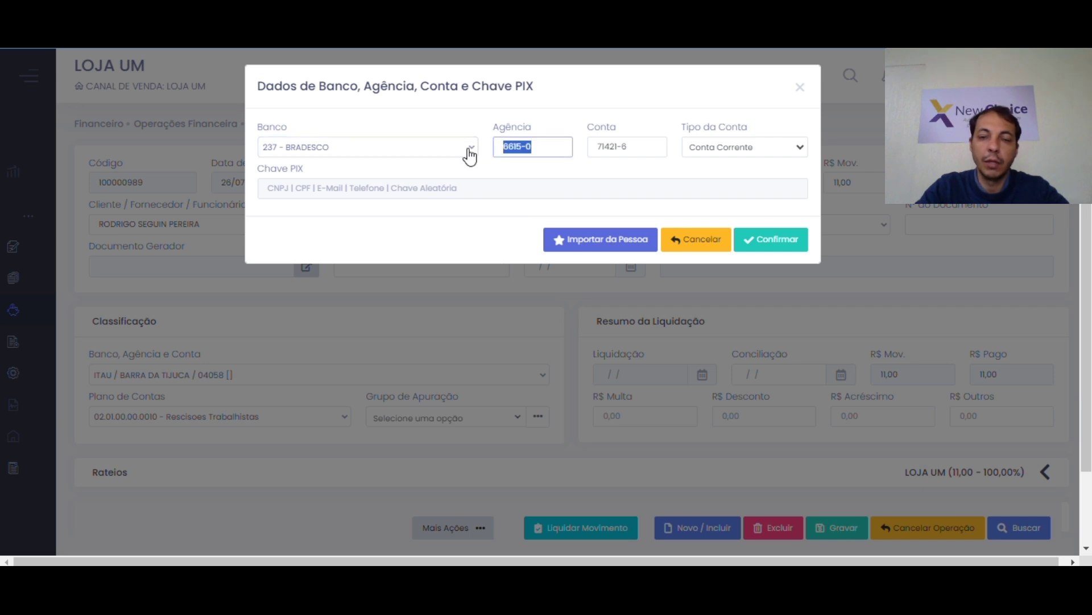
left_click_drag(628, 147, 595, 144)
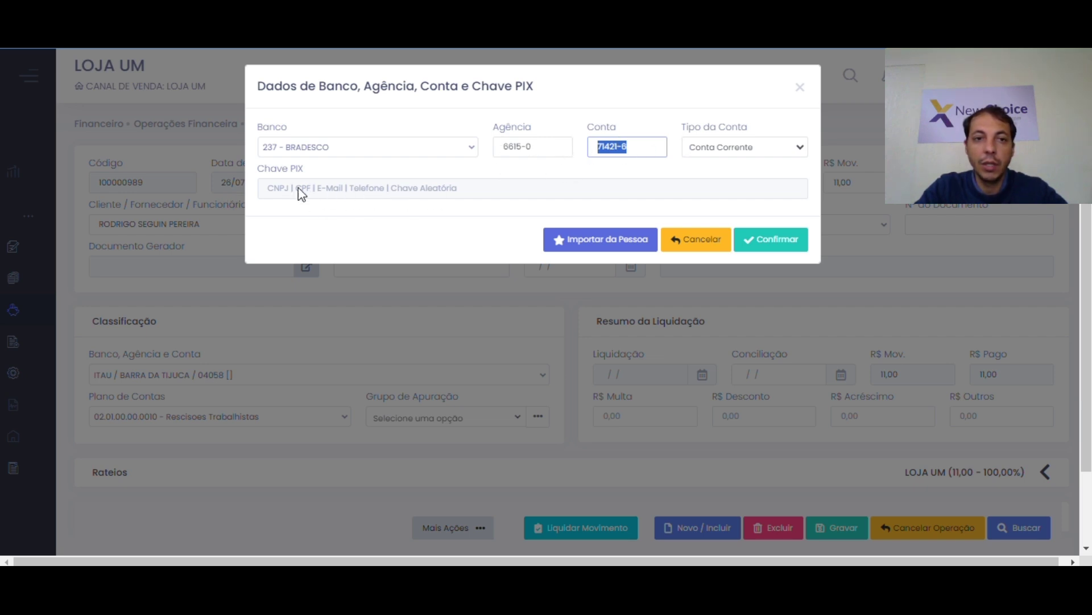
left_click(699, 245)
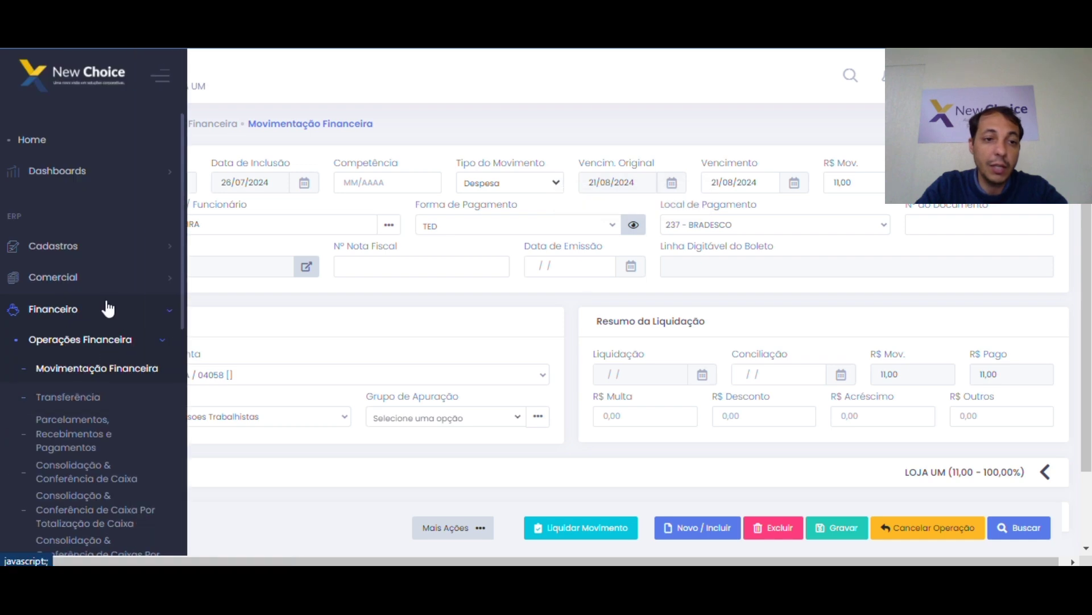
Open the supplier payment authorization page (Autorização de Pagamento de Fornecedores) from the financial payments section.
left_click(103, 313)
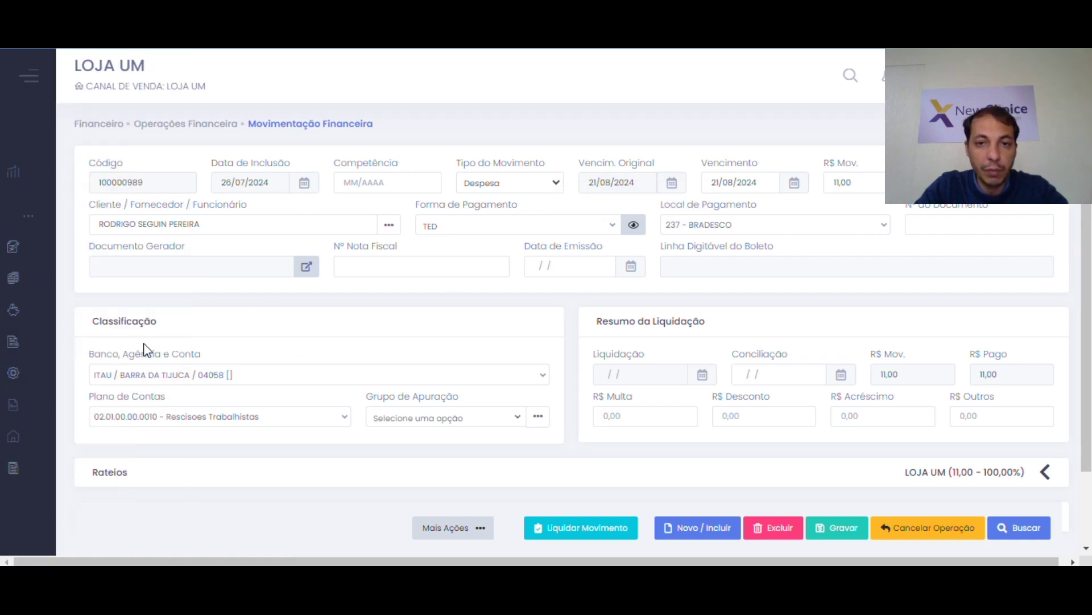
mouse_move(7, 329)
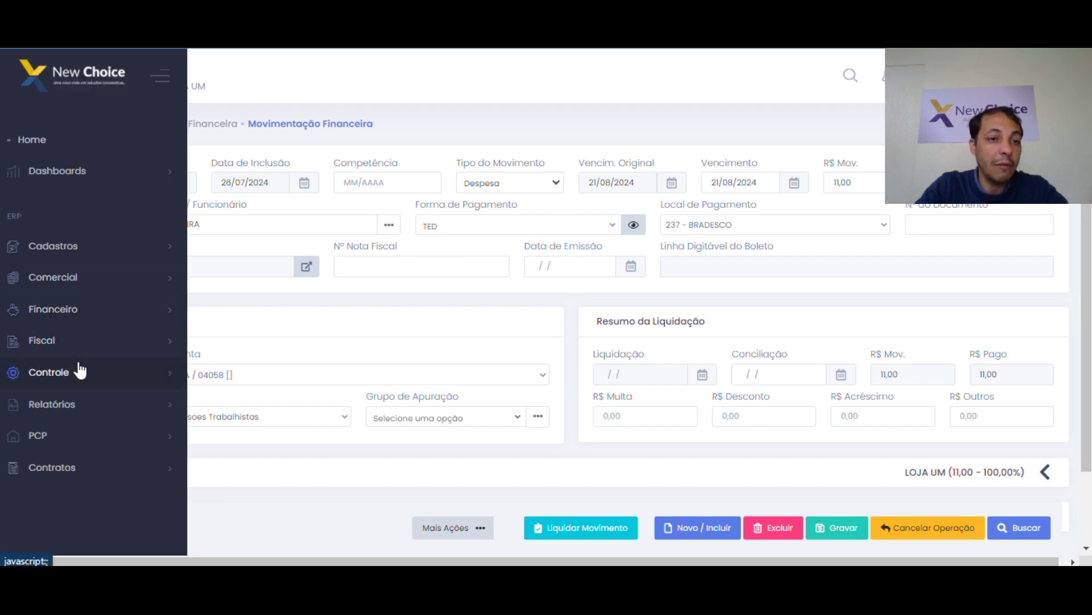
left_click(101, 318)
scroll(123, 387, "down", 4)
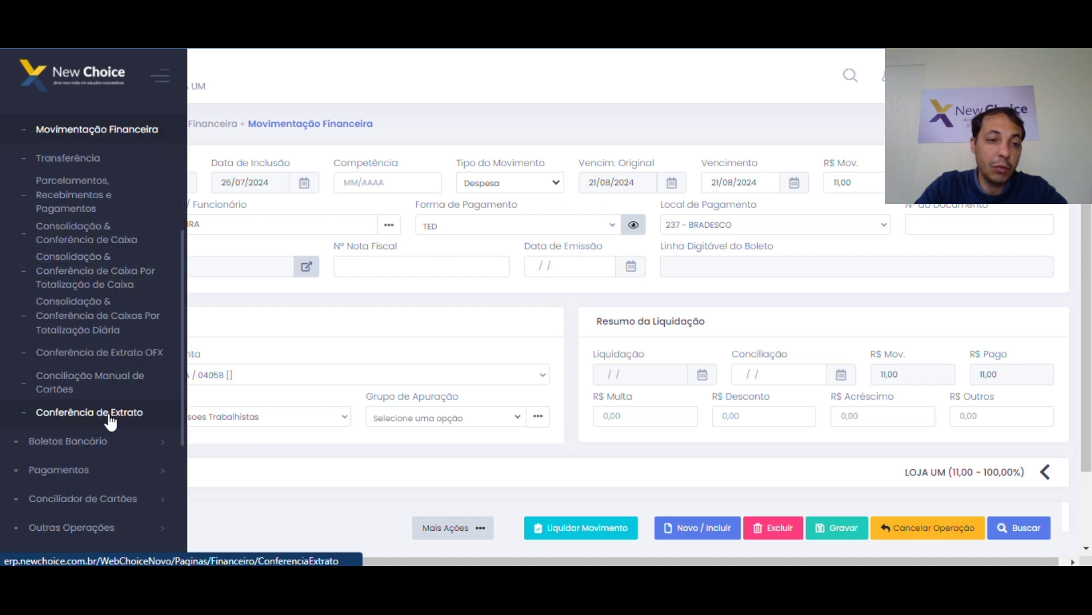
left_click(89, 471)
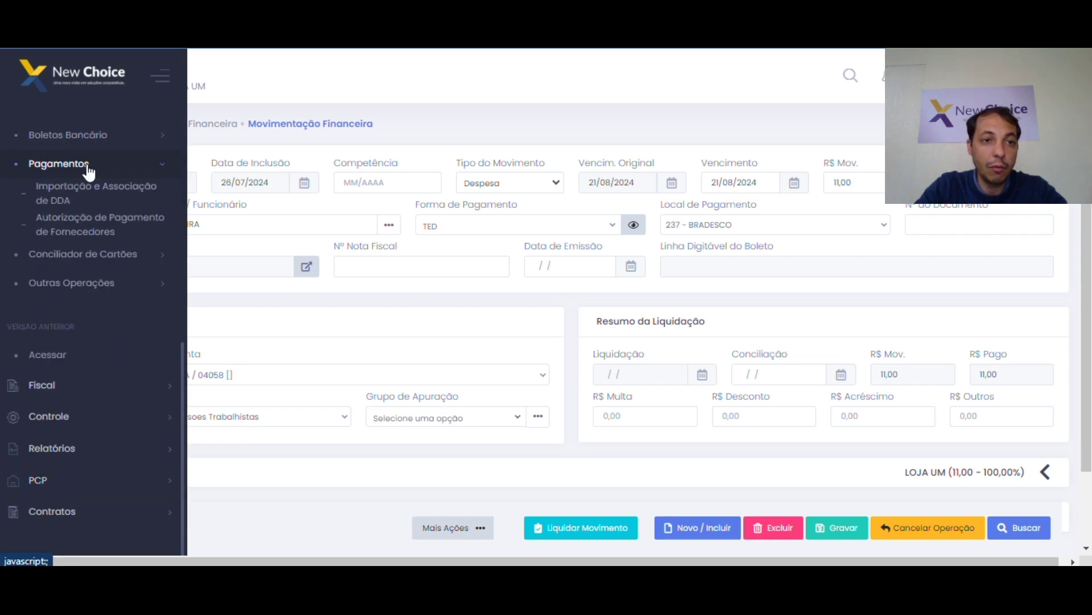
left_click(116, 228)
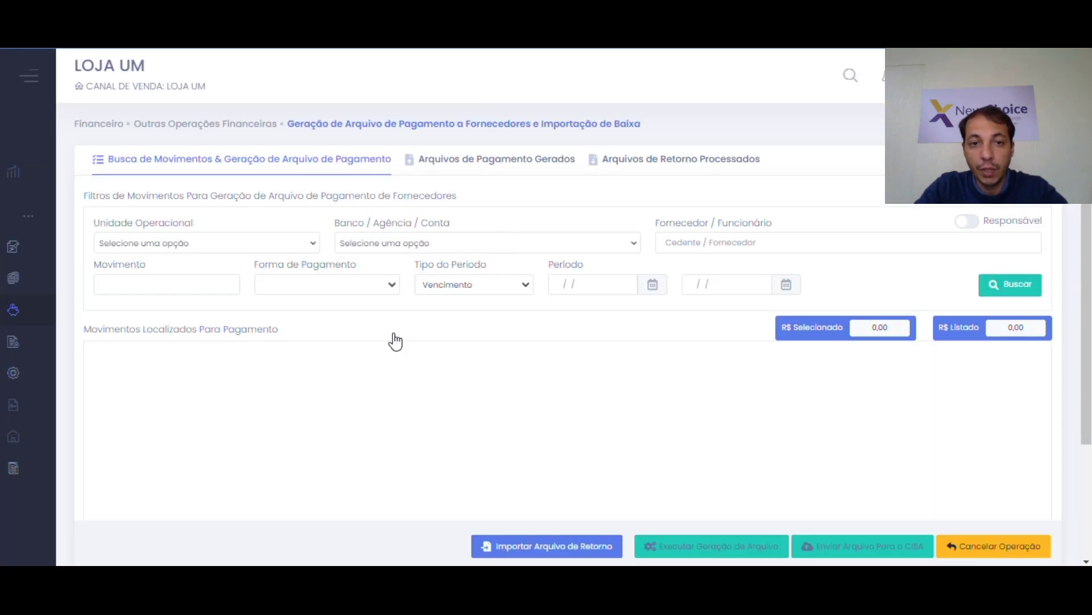
Search for payable movements due from 01/08/2024 to 27/08/2024 on the ITAU / BARRA DA TIJUCA account.
left_click(436, 243)
left_click(421, 516)
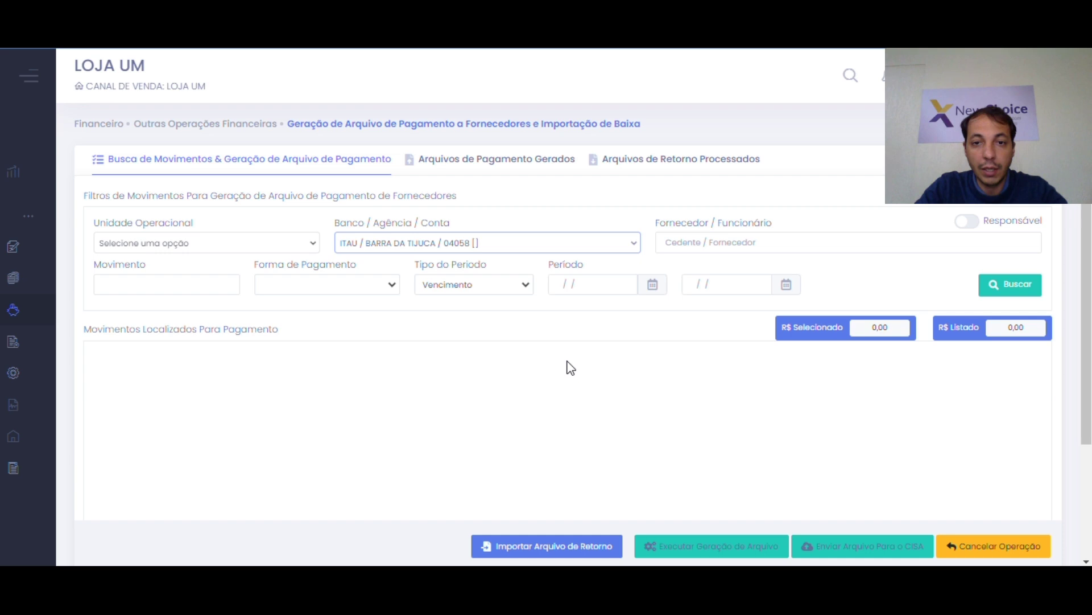
left_click(595, 283)
left_click(669, 147)
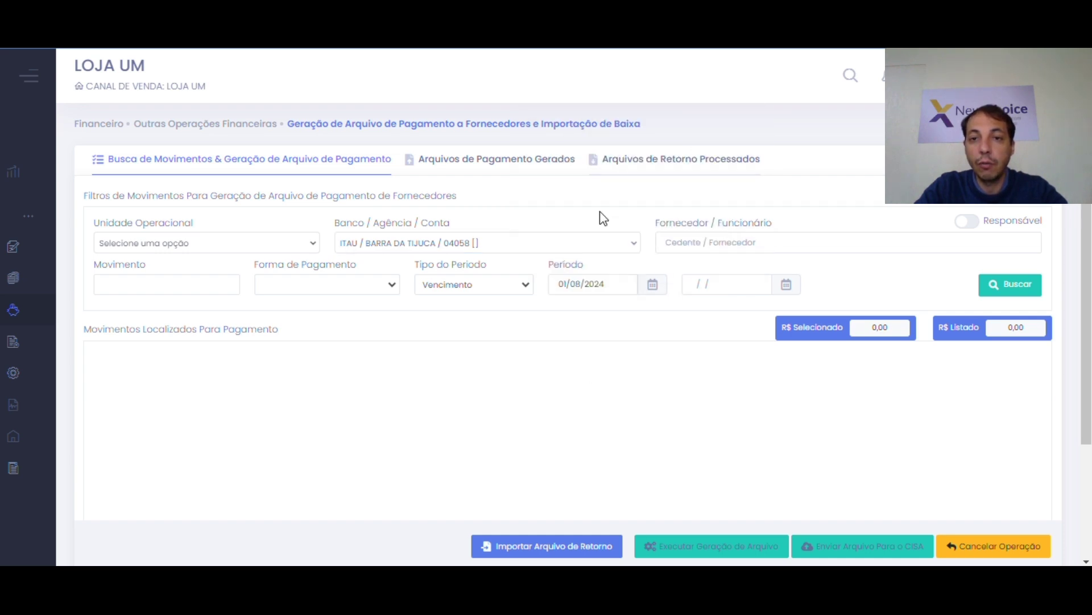
left_click(724, 284)
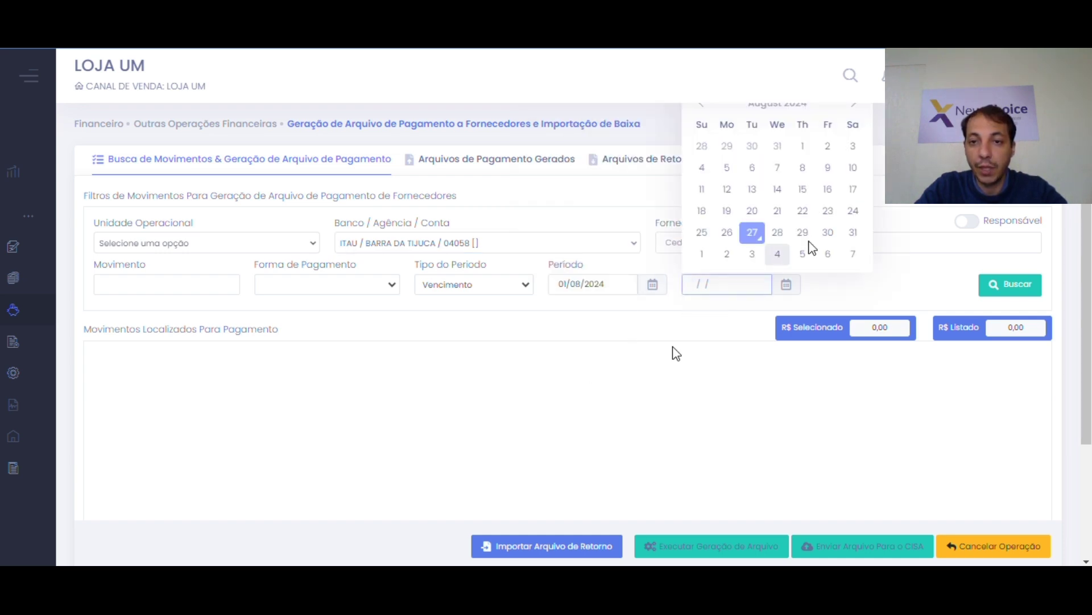
left_click(752, 233)
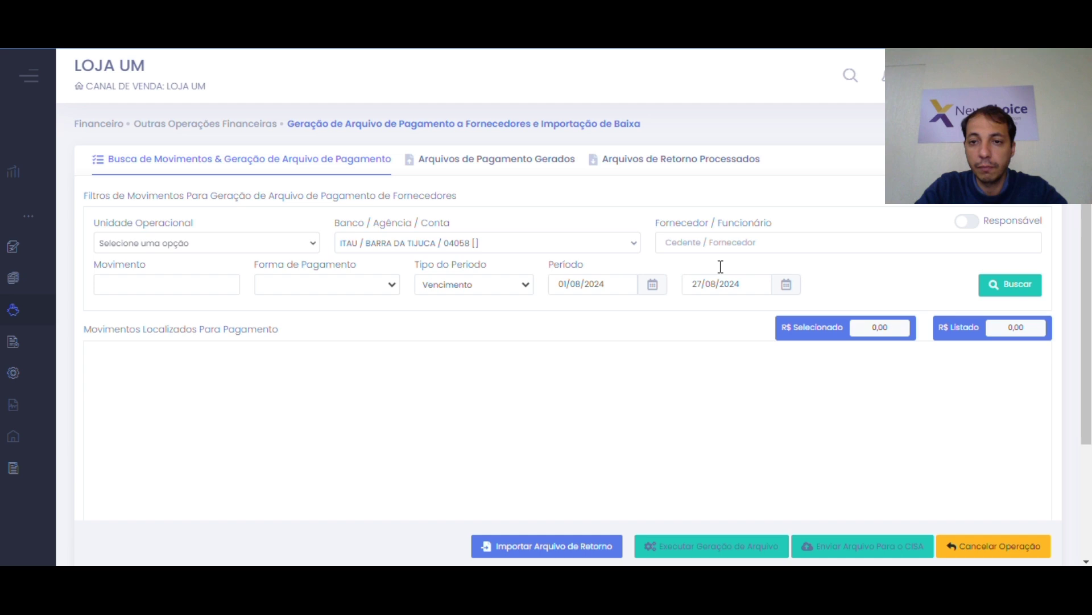
left_click(1007, 285)
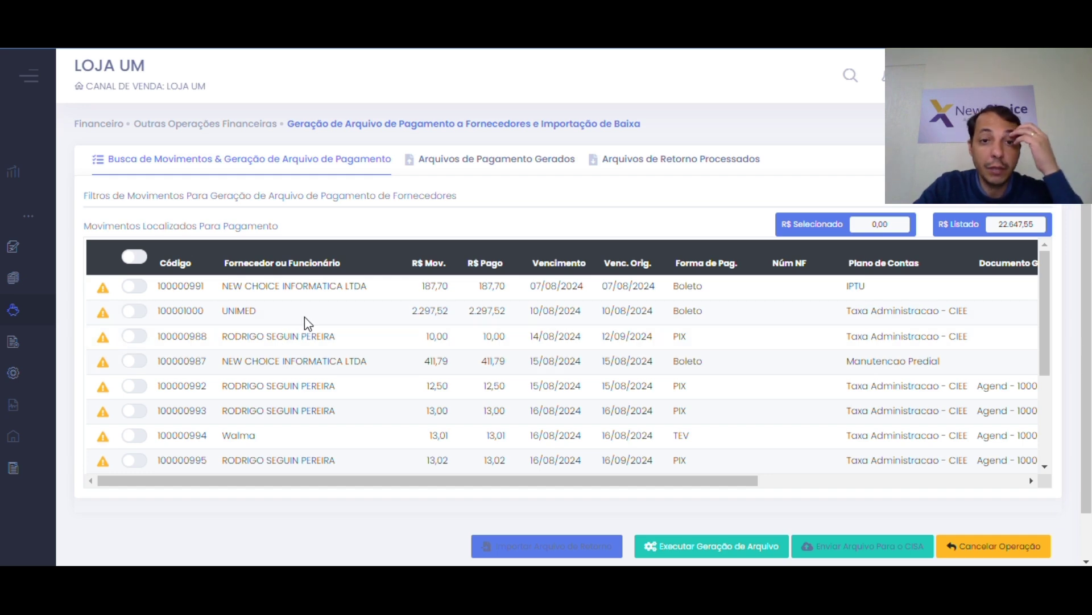
Select the UNIMED boleto movement for payment and check the overdue alerts beside the listed movements.
scroll(306, 330, "down", 3)
scroll(305, 330, "down", 3)
scroll(268, 373, "up", 6)
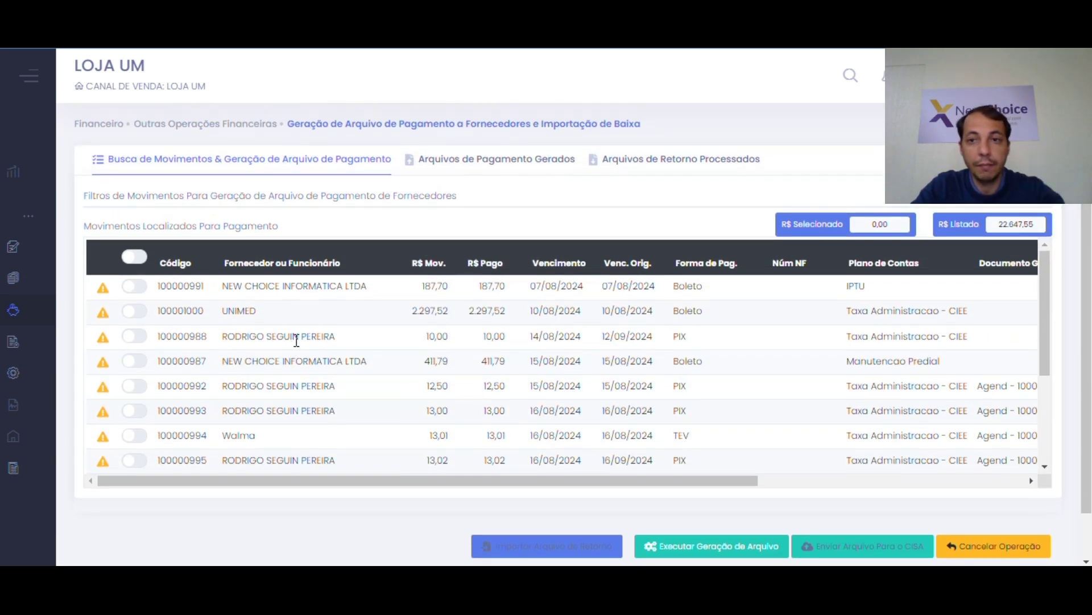
left_click(134, 312)
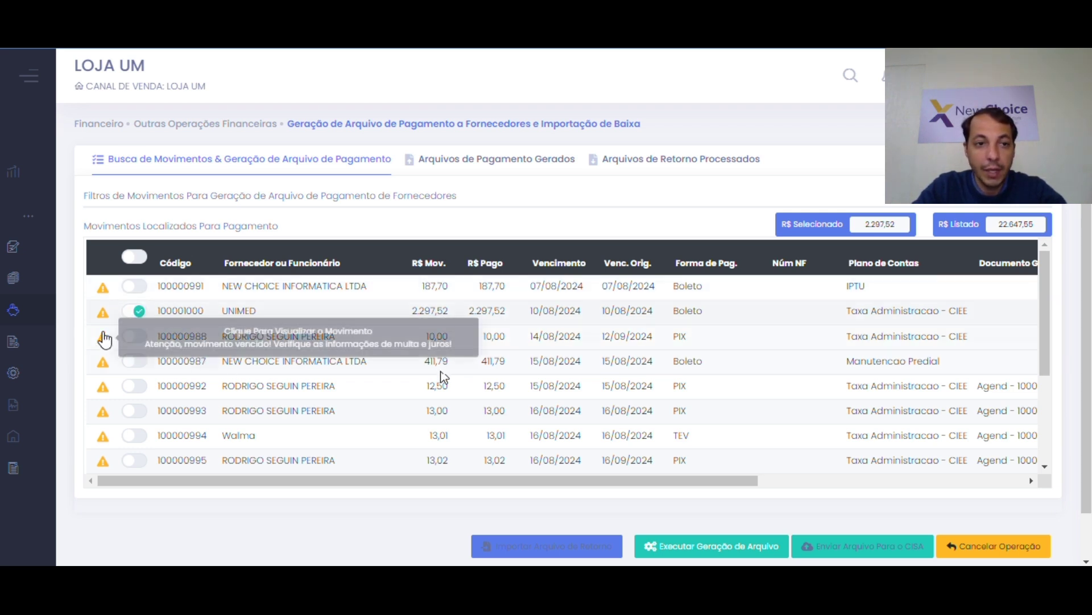
mouse_move(103, 323)
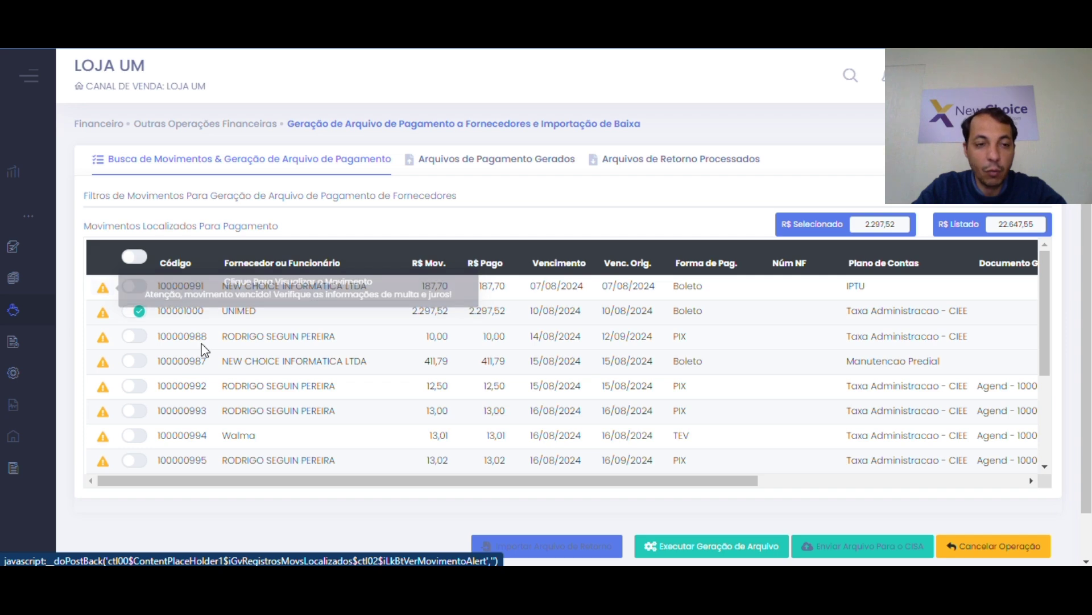
scroll(194, 347, "down", 2)
scroll(185, 348, "down", 2)
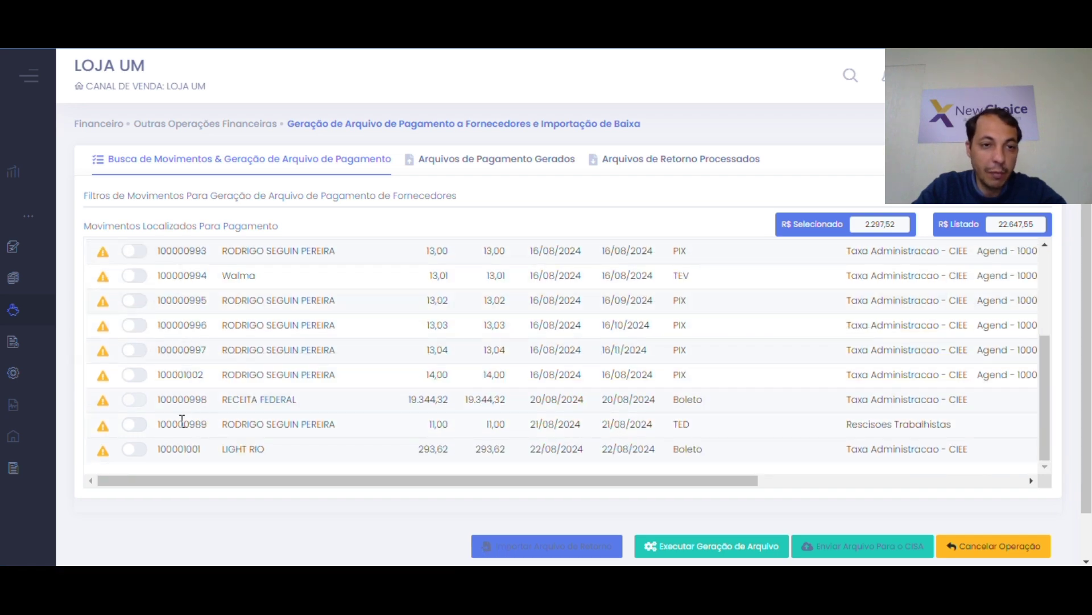
scroll(185, 421, "up", 6)
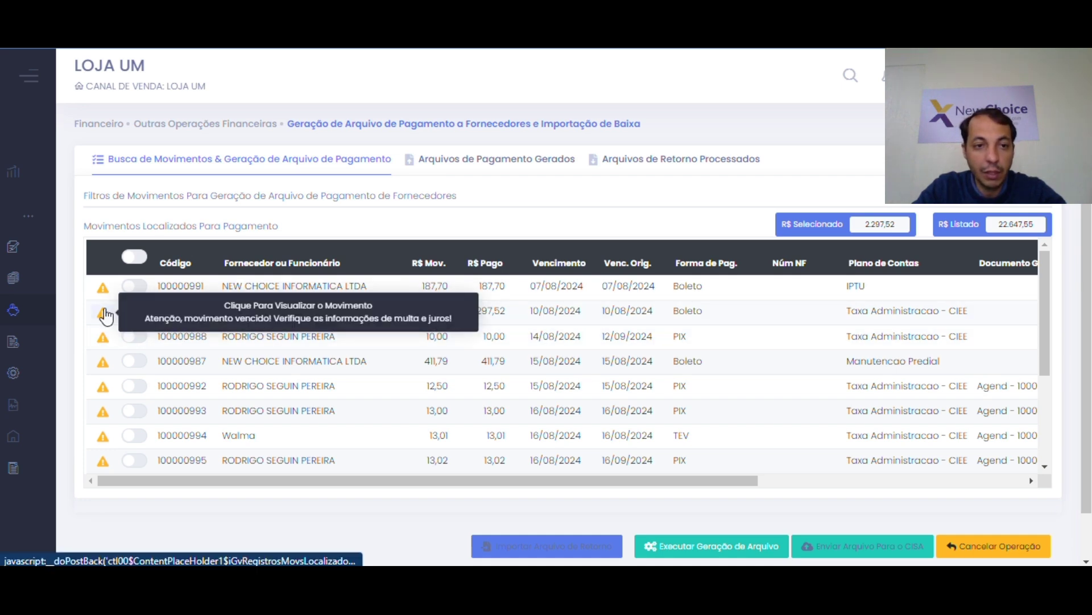
Add the 13,01 TEV, the 10,00 PIX due 14/08/2024, the LIGHT RIO boleto and the 11,00 TED movements to the payment selection.
scroll(171, 353, "down", 3)
left_click(135, 358)
scroll(137, 358, "up", 3)
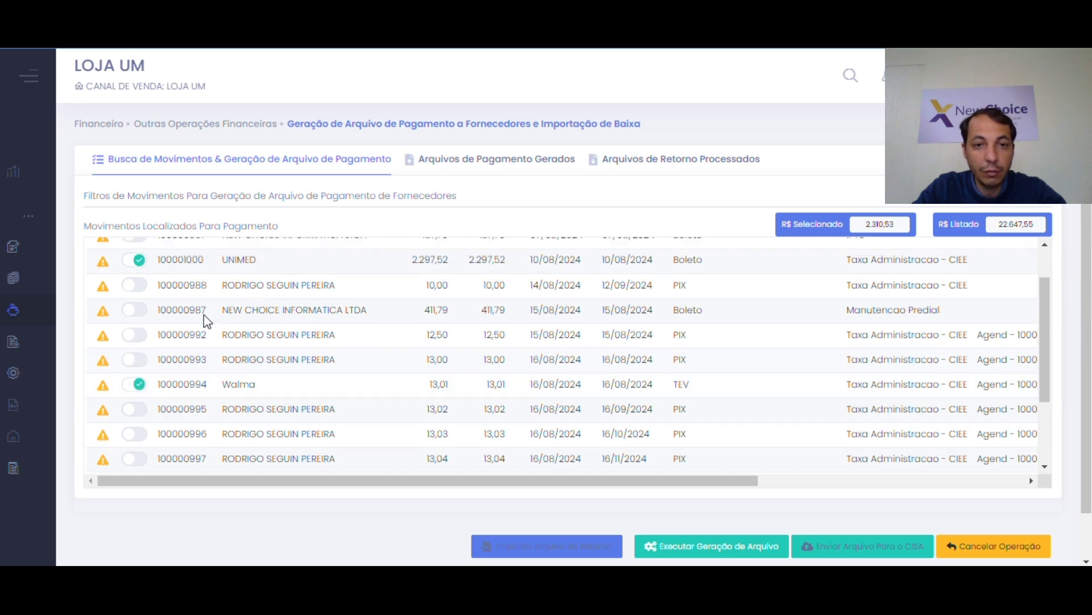
left_click(136, 337)
scroll(198, 351, "down", 3)
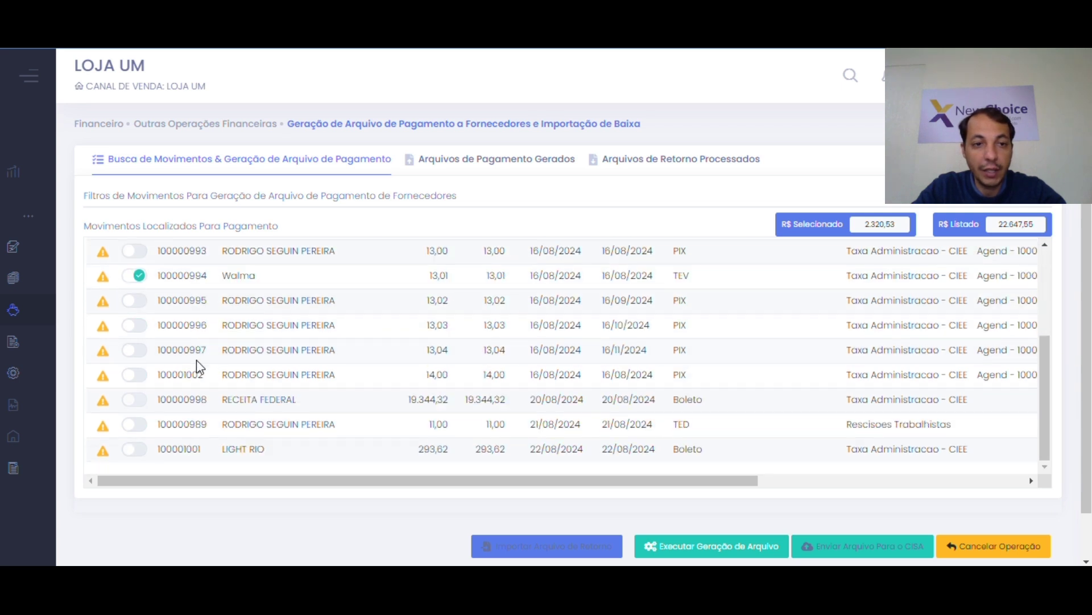
scroll(136, 401, "down", 2)
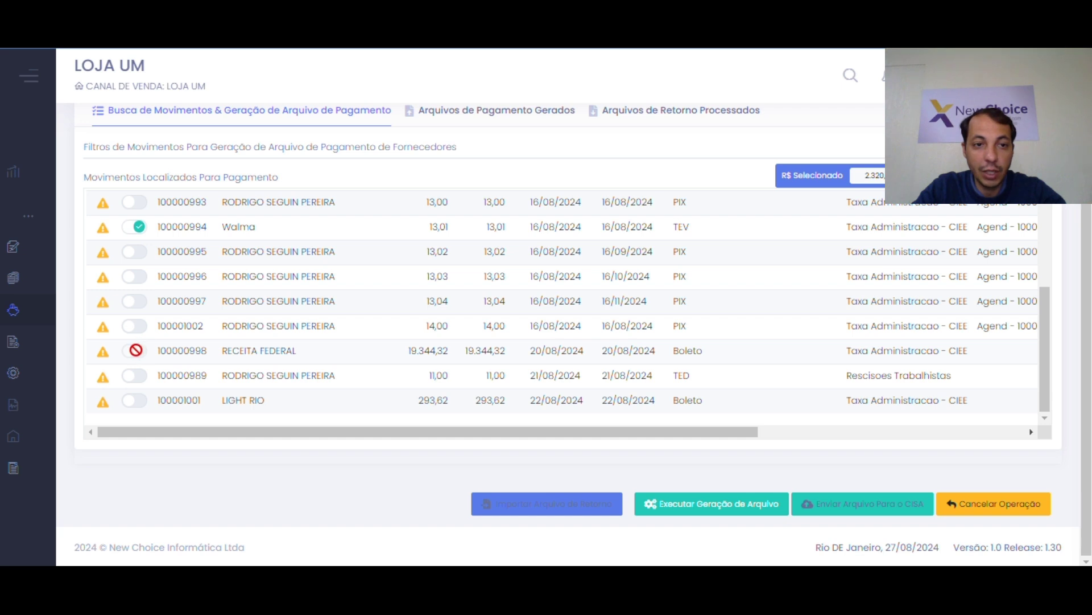
mouse_move(103, 355)
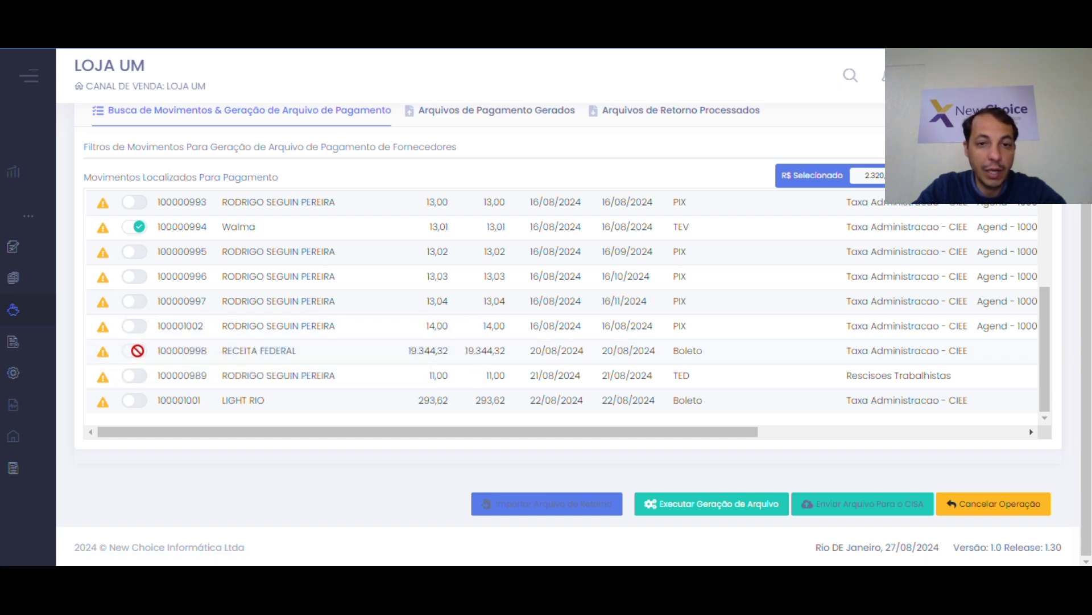
left_click(135, 401)
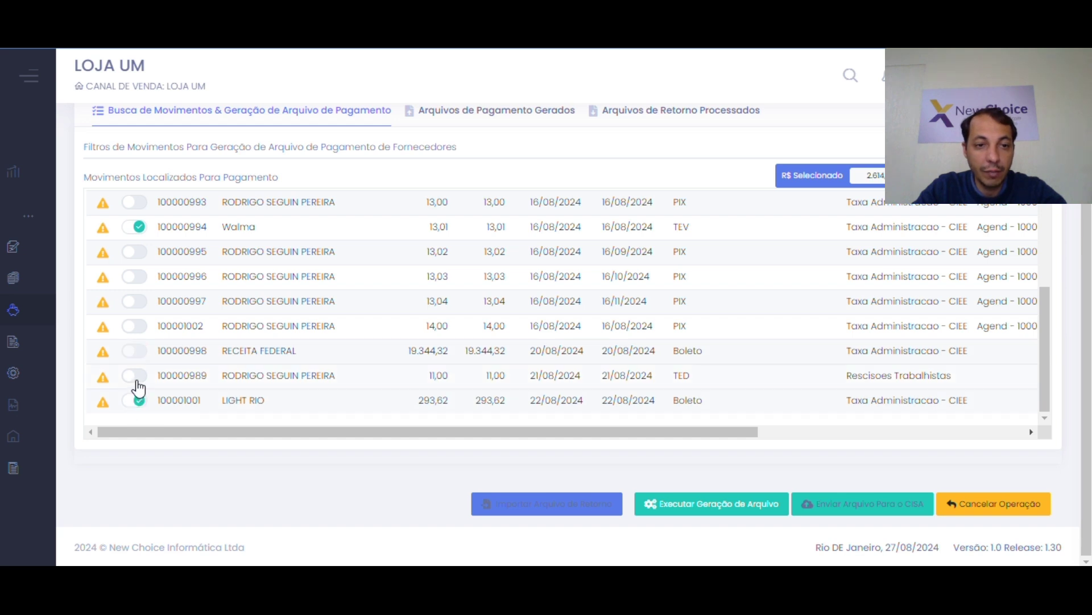
left_click(137, 375)
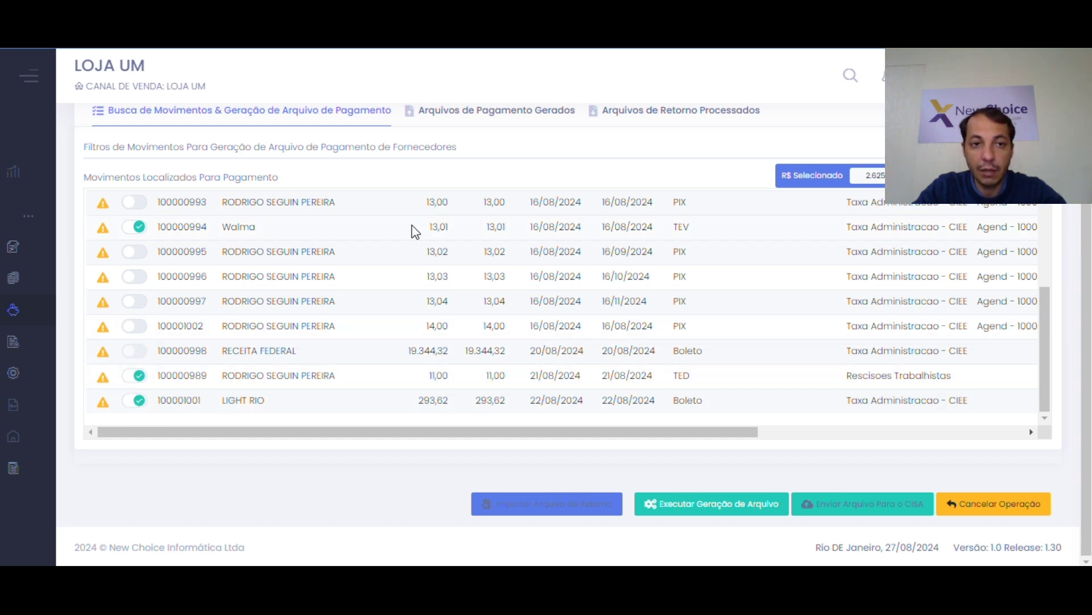
Generate the payment file from the selected movements, confirm the generation, and return to the ERP window.
left_click(694, 513)
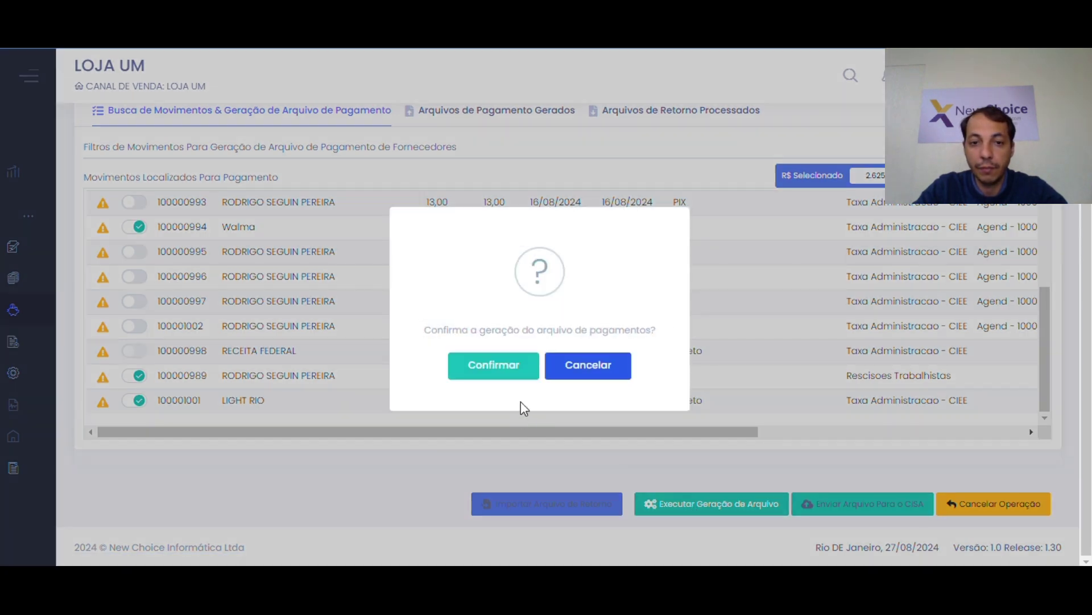
left_click(517, 371)
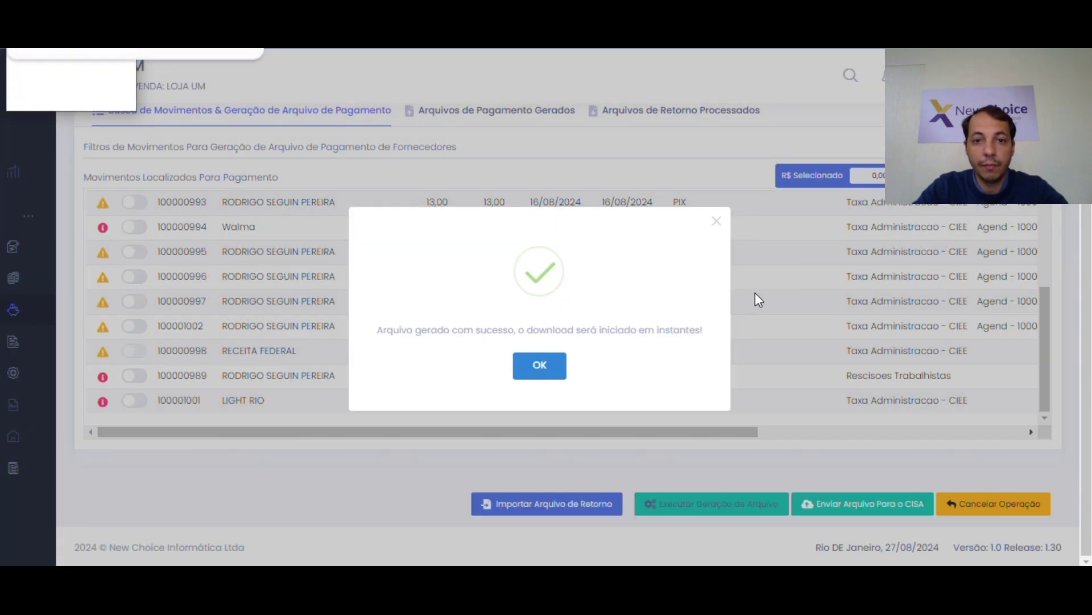
left_click(534, 367)
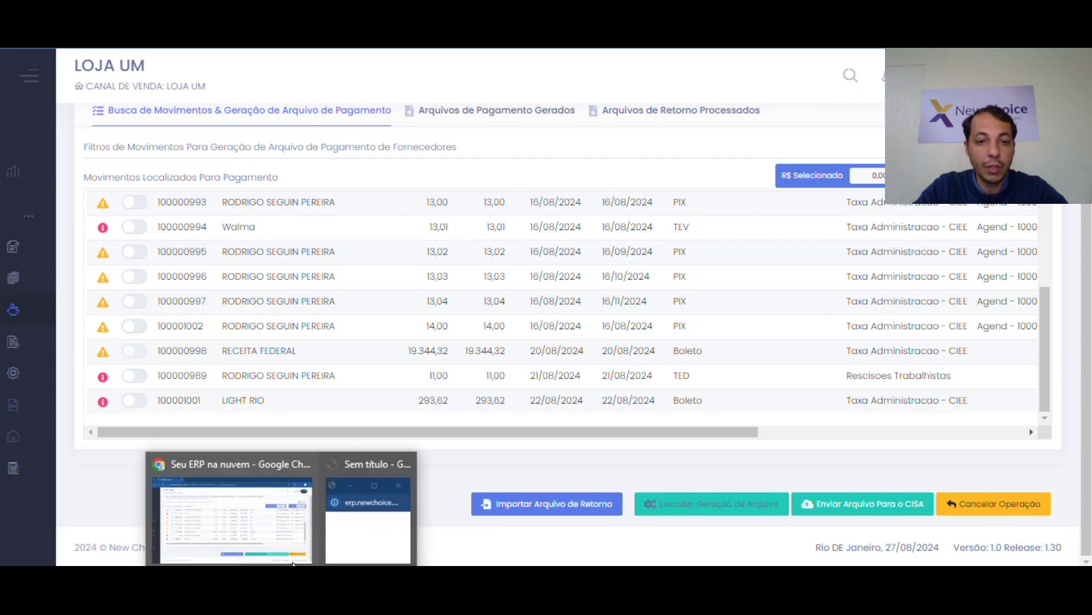
left_click(293, 560)
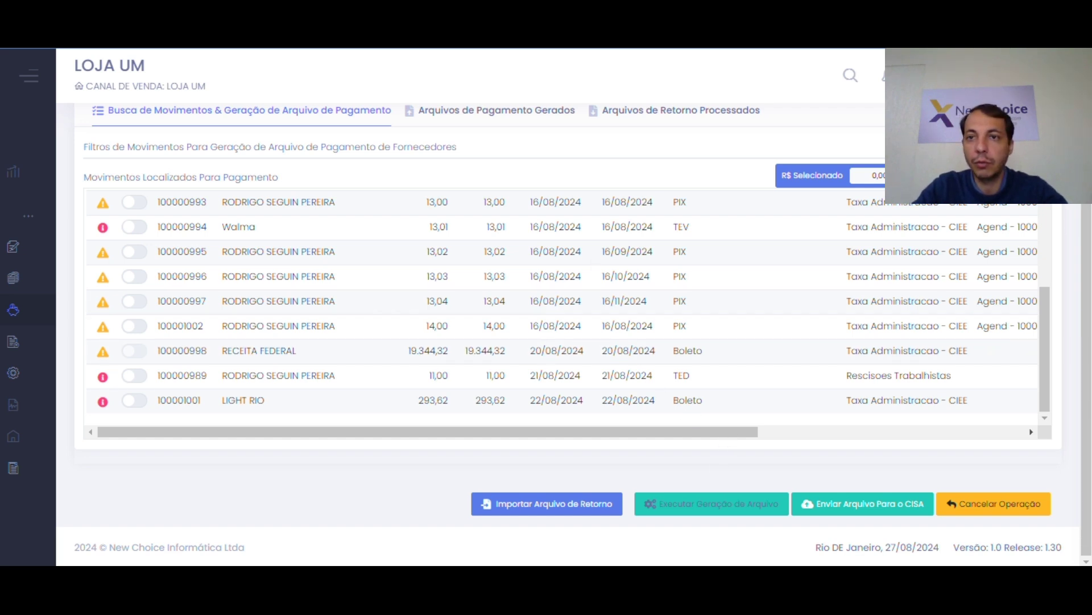
scroll(607, 290, "up", 1)
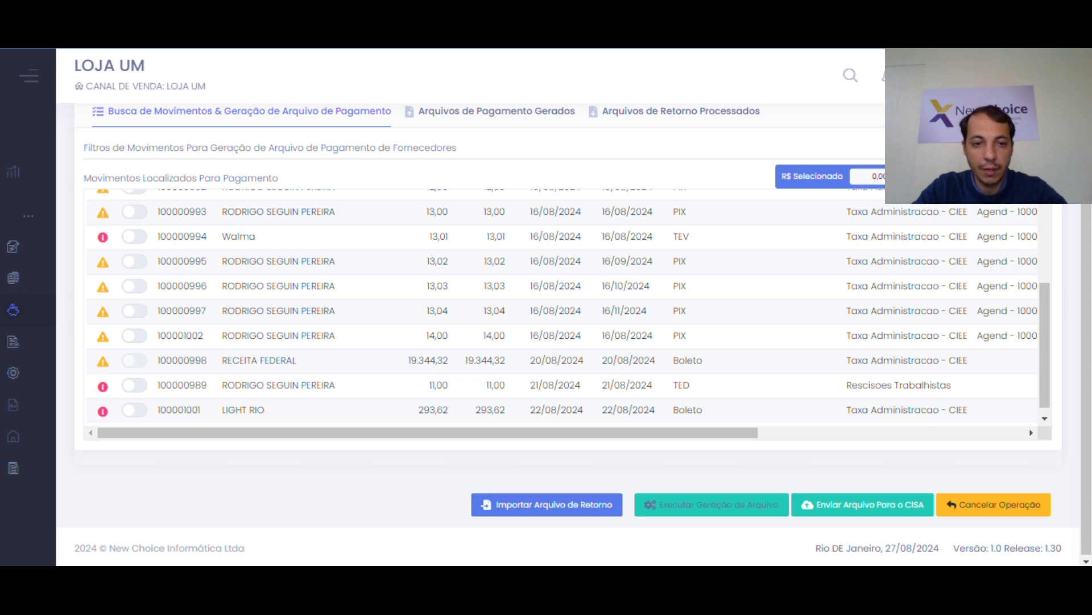
Switch to File Explorer, locate ArquivoPagamento_202408271415.txt in the Downloads folder, and close the window.
key("alt+Tab")
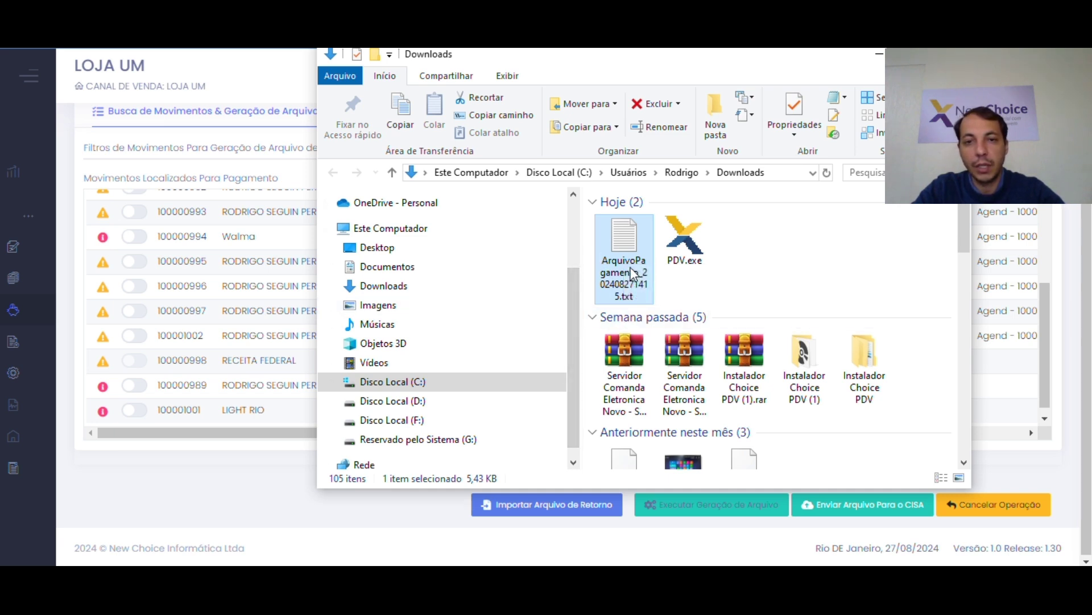
left_click(820, 262)
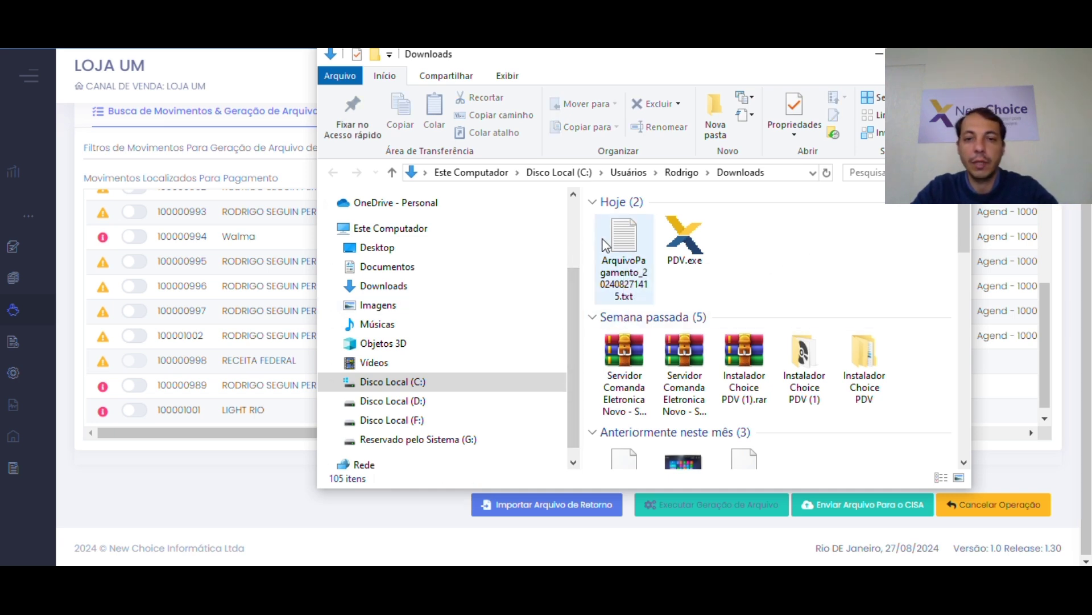
left_click(629, 256)
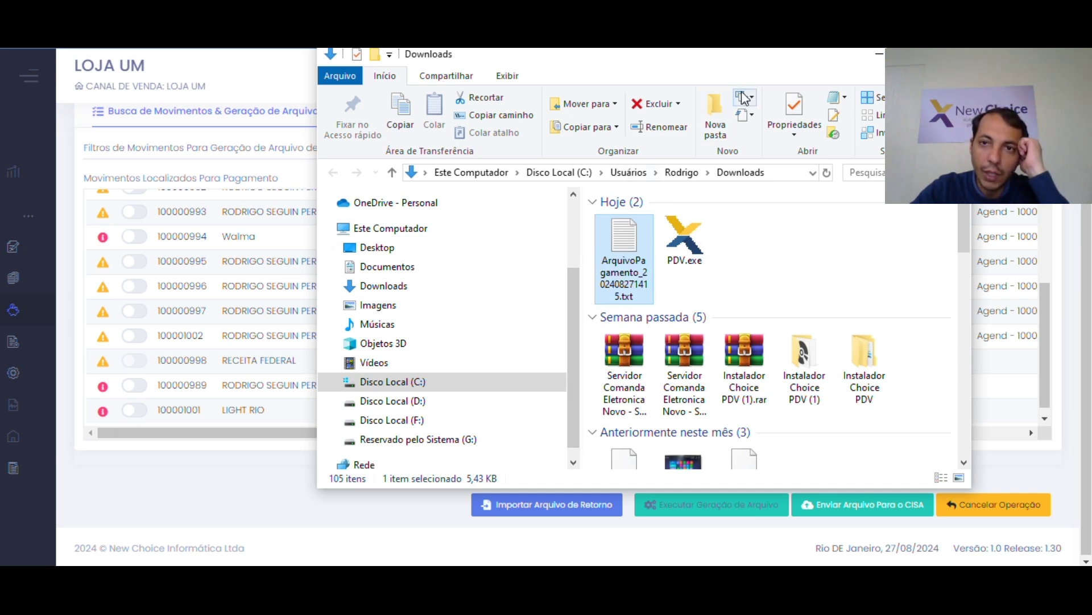
left_click_drag(640, 57, 559, 122)
left_click_drag(681, 125, 690, 110)
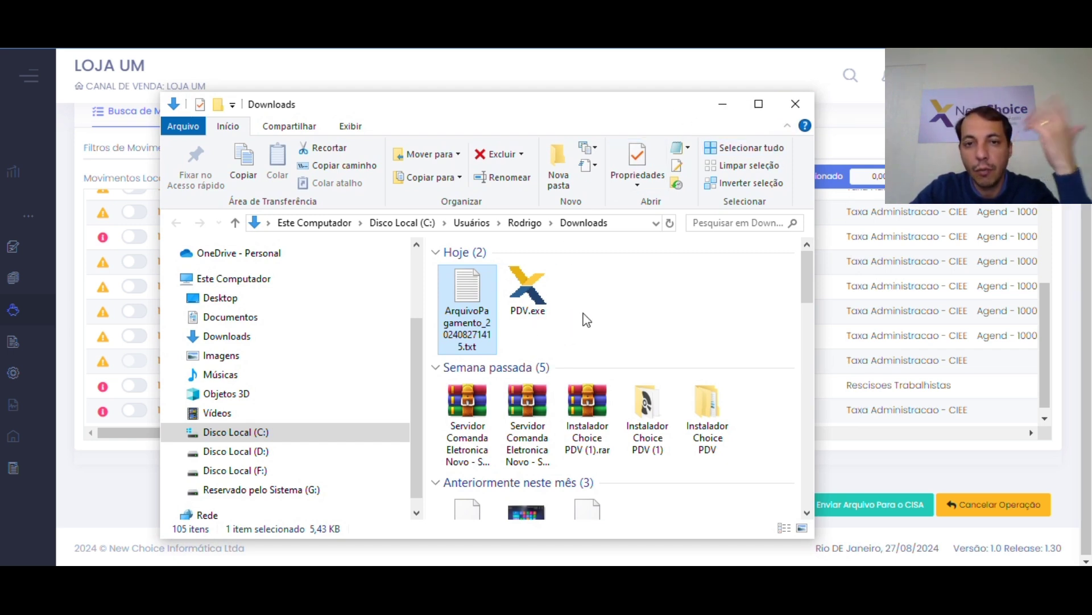
left_click(797, 105)
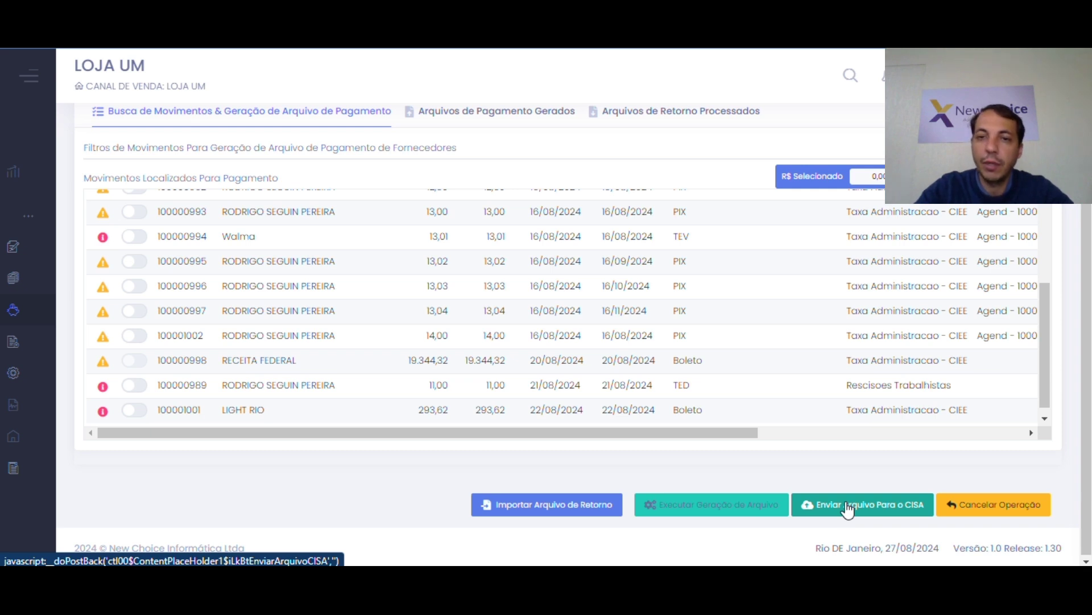
Check the generated payment files section and its bank account filter options, and return to the movement search.
scroll(638, 481, "up", 1)
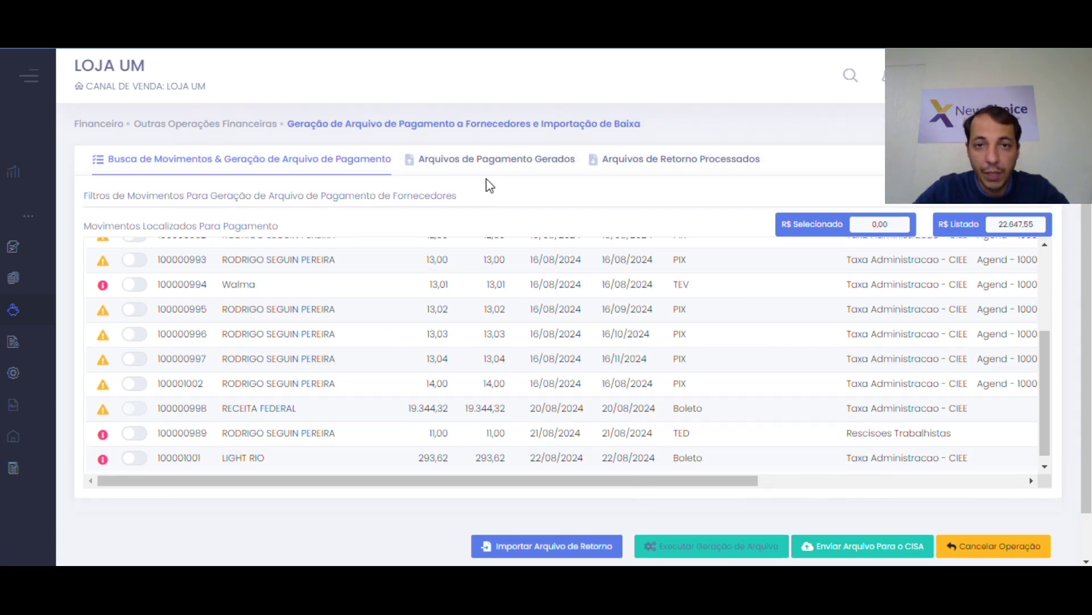
left_click(490, 171)
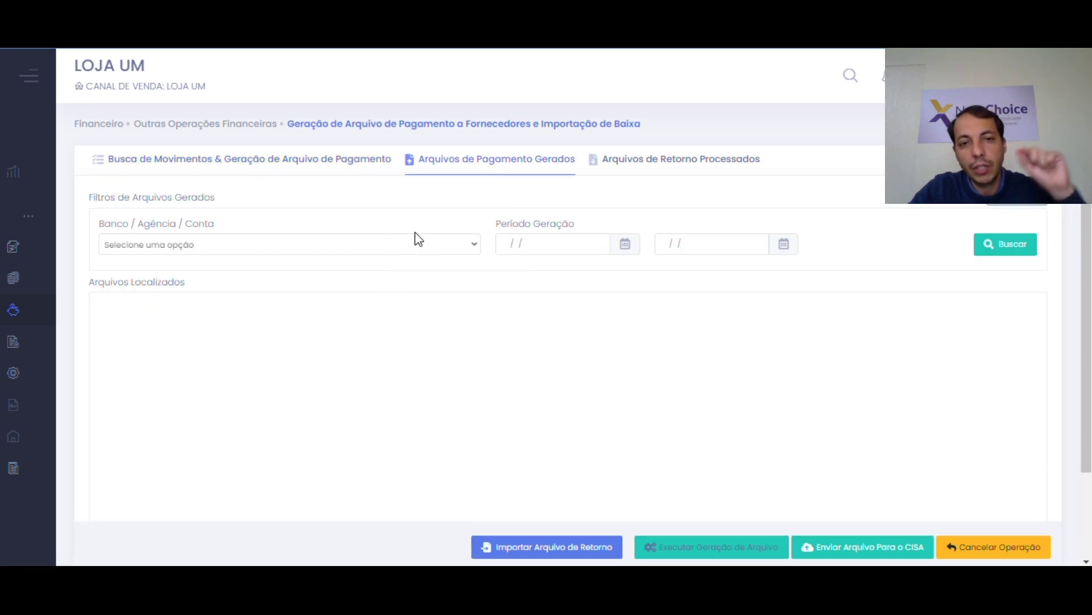
left_click(480, 255)
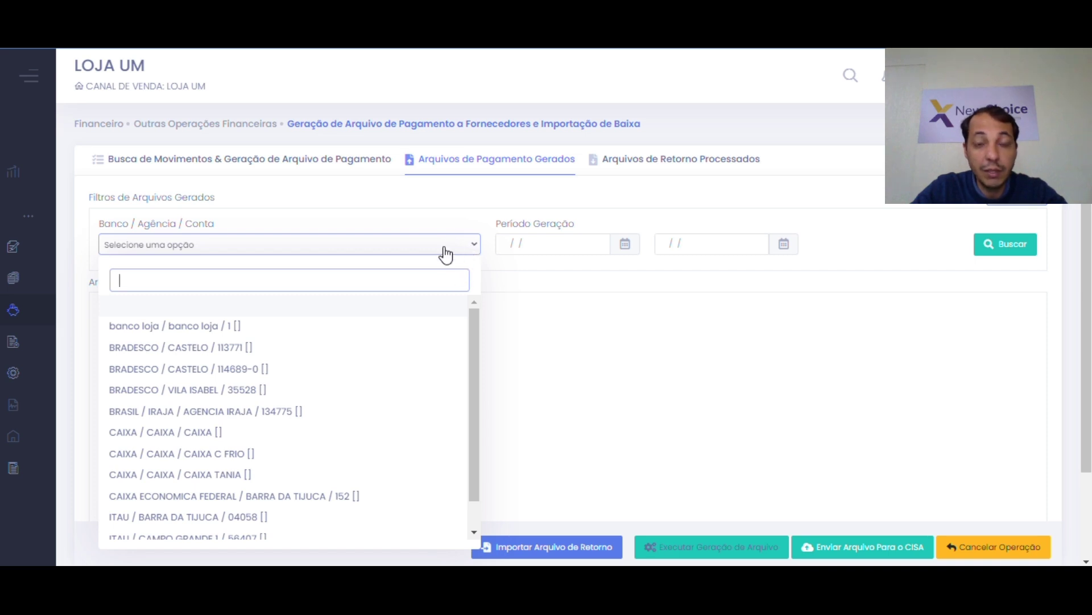
left_click(515, 206)
left_click_drag(647, 171, 493, 188)
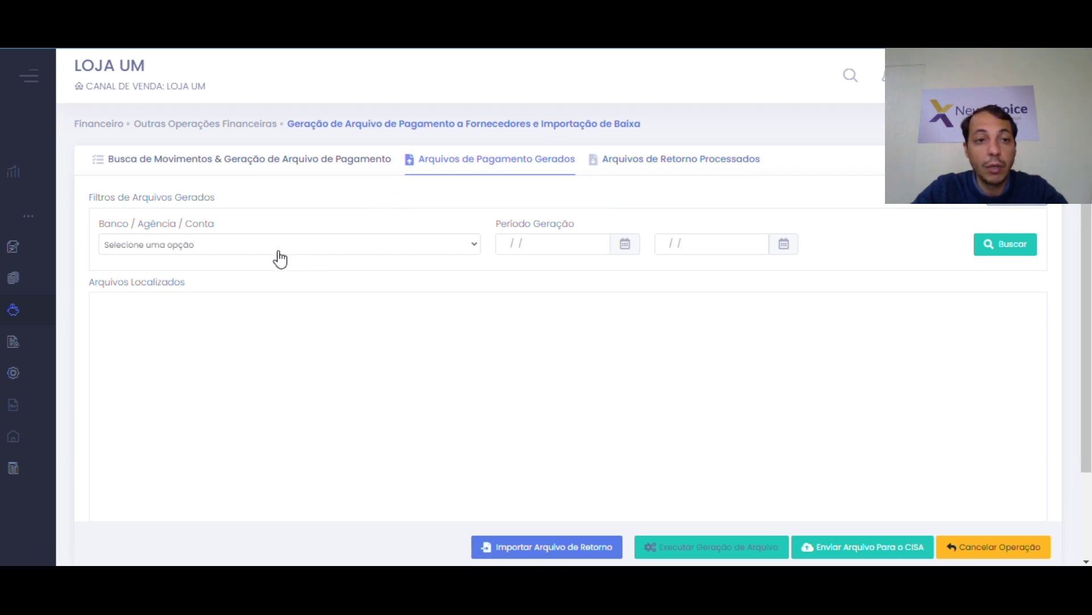
left_click(345, 174)
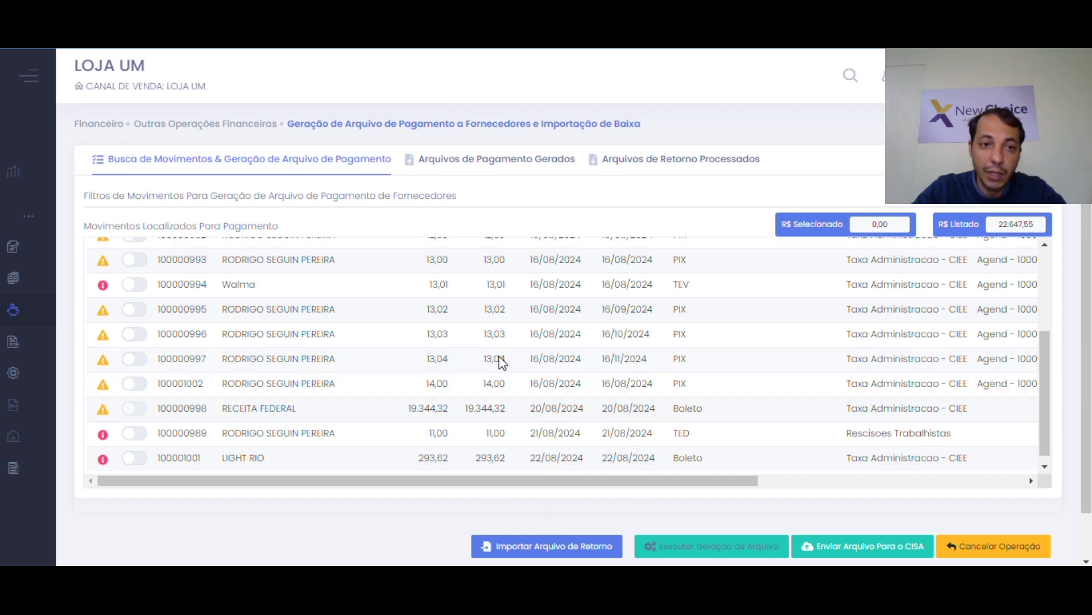
Review the supplier payment return file import and its file selection, and cancel without importing a file.
left_click(556, 550)
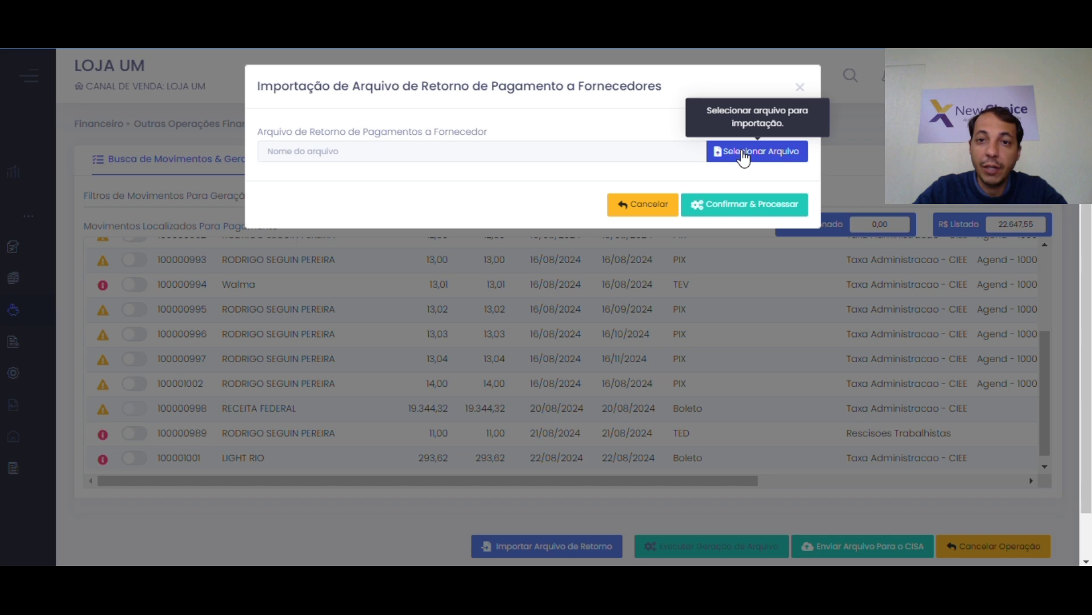
left_click(740, 153)
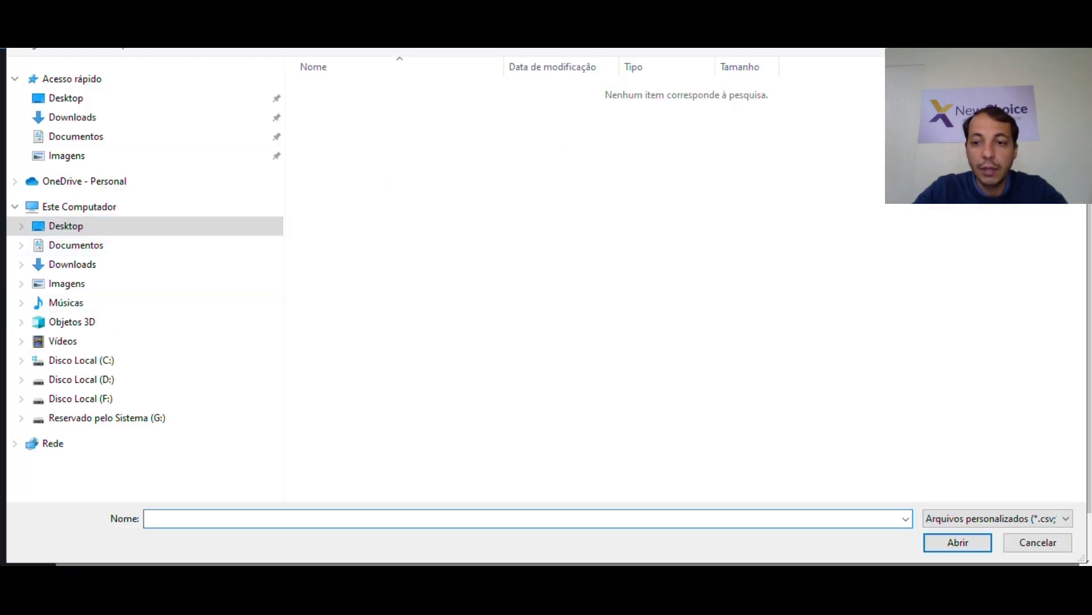
left_click(1033, 545)
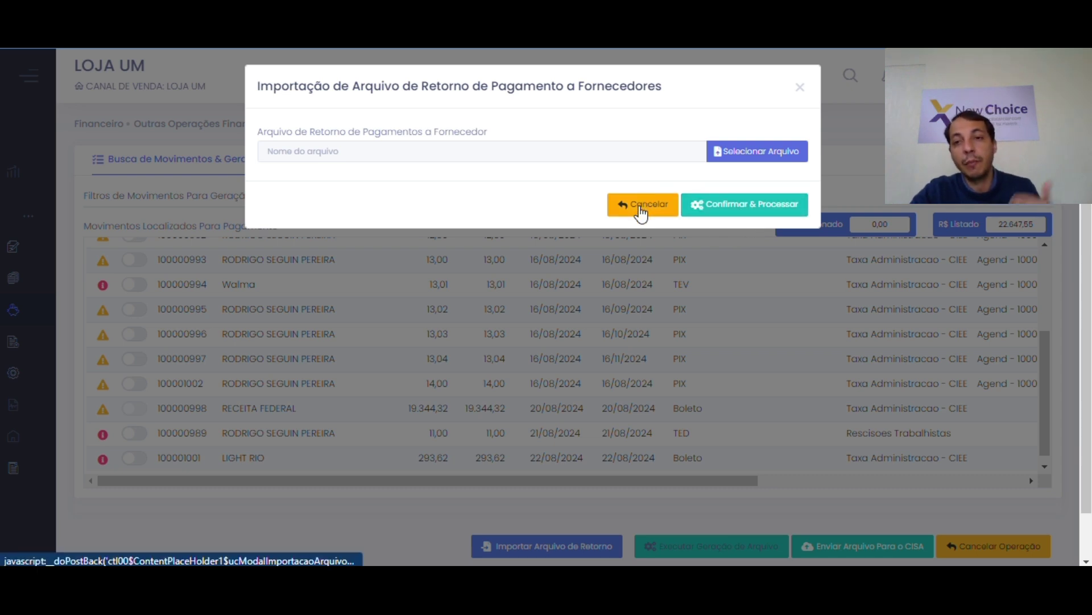
left_click(642, 213)
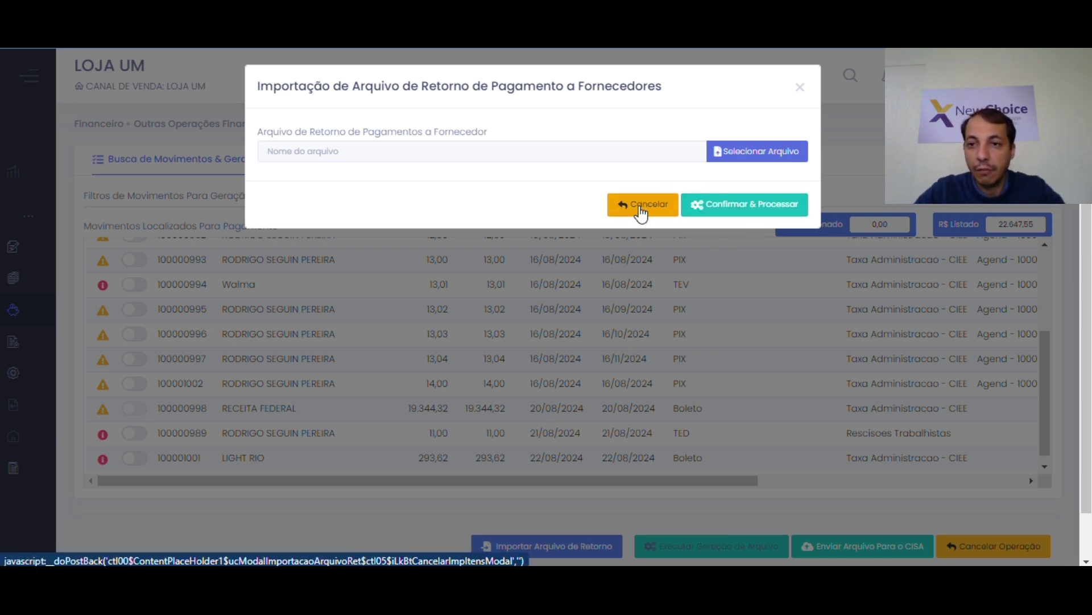
left_click_drag(641, 213, 548, 195)
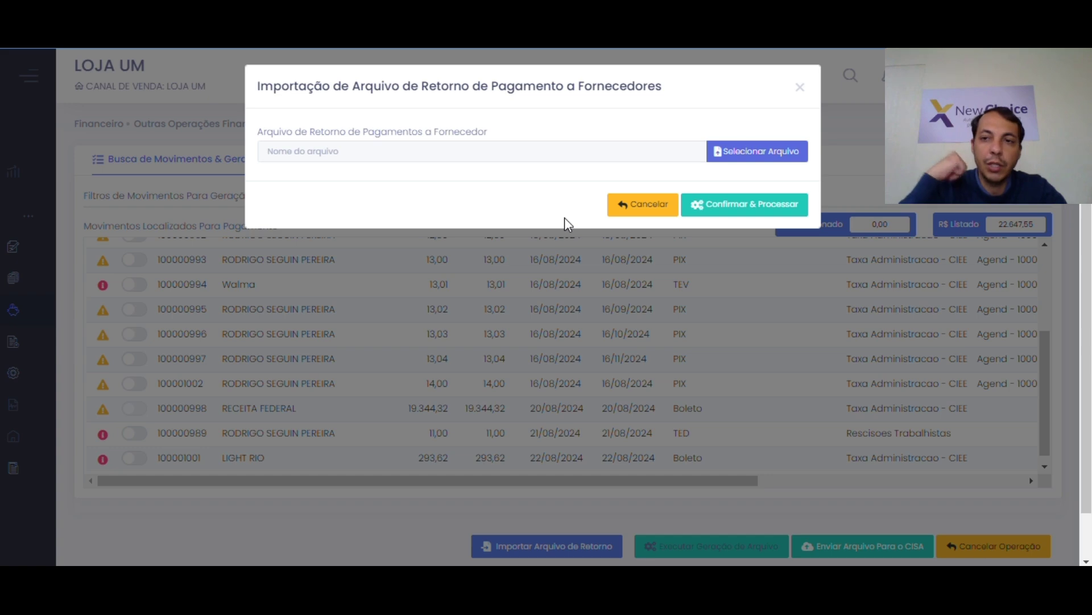
left_click(610, 204)
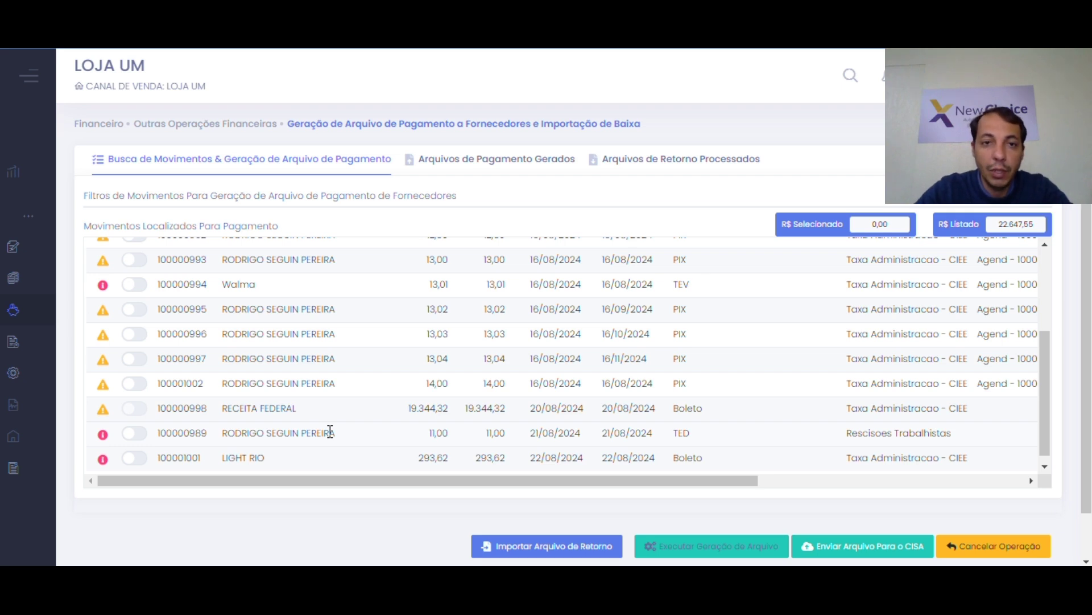
Filter the generated payment files by the ITAU / BARRA DA TIJUCA account and the generation period 27/08/2024 to 27/08/2024.
left_click(510, 164)
left_click(420, 253)
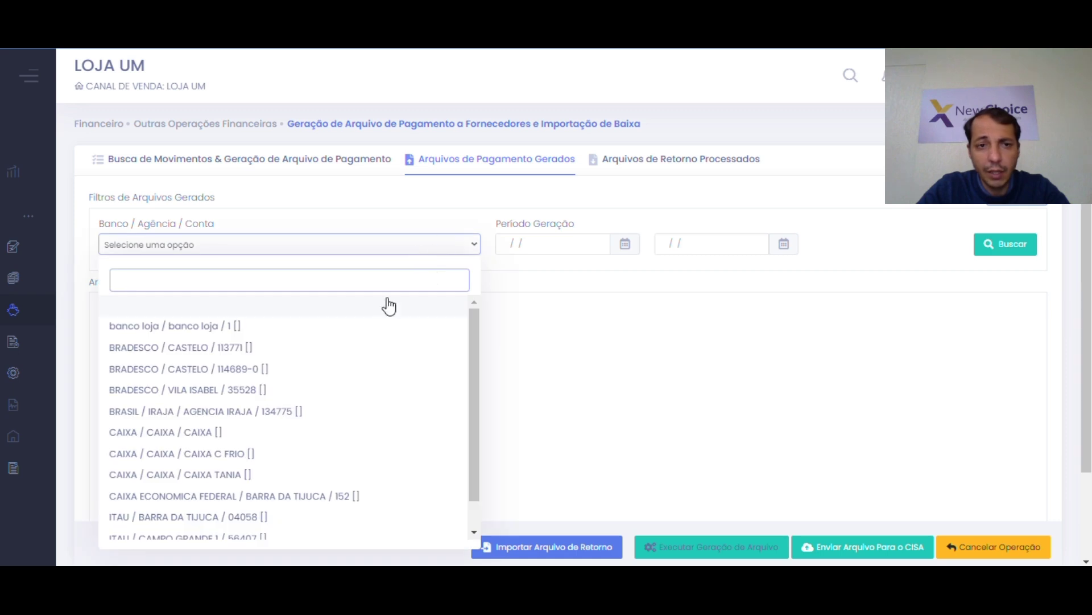
left_click(275, 517)
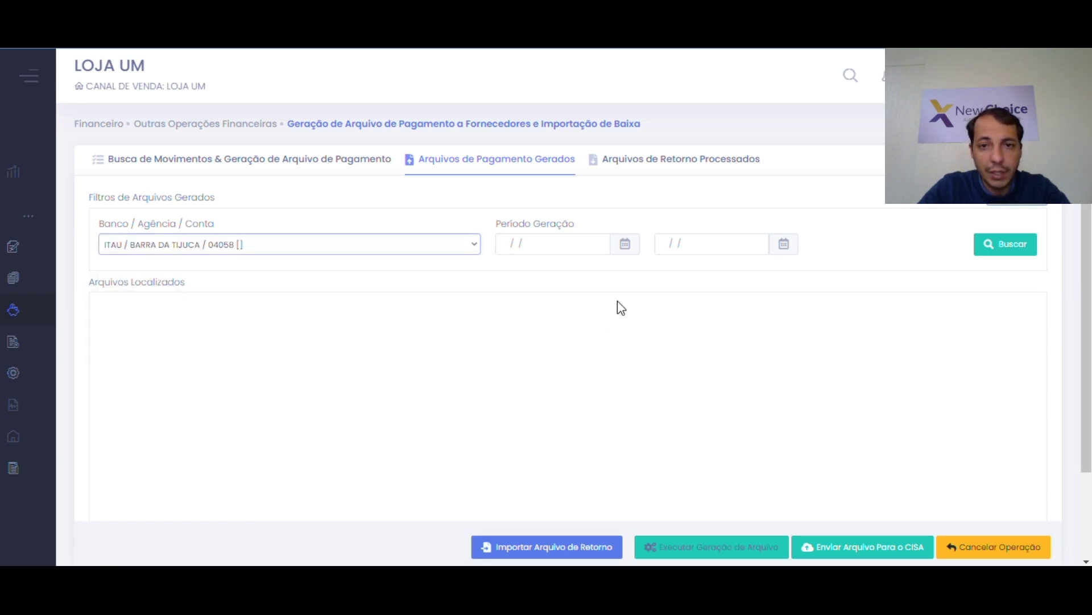
left_click(582, 239)
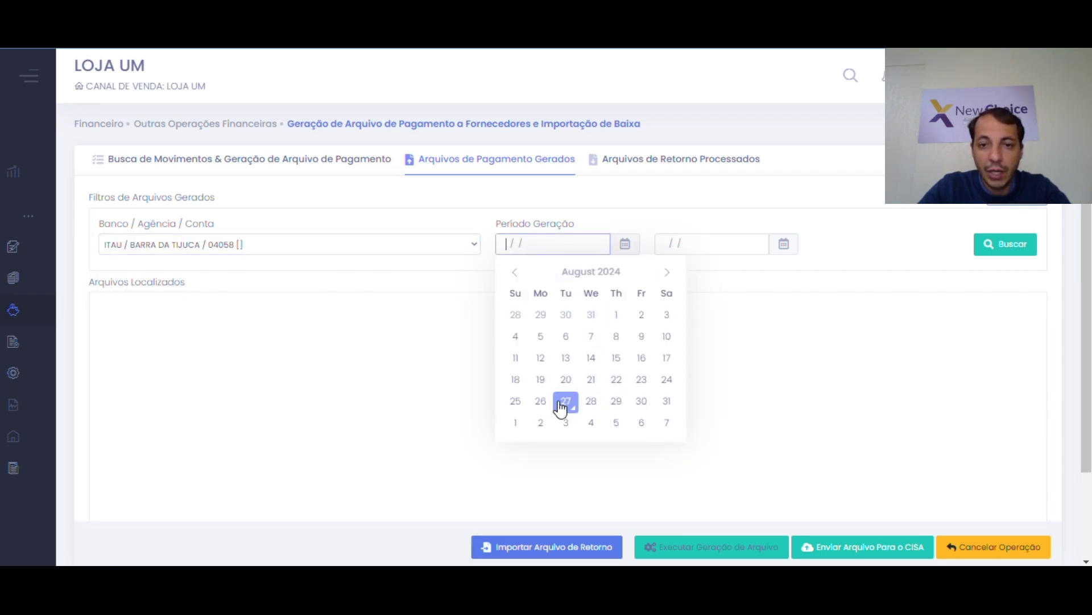
left_click(563, 402)
left_click(717, 244)
left_click(720, 399)
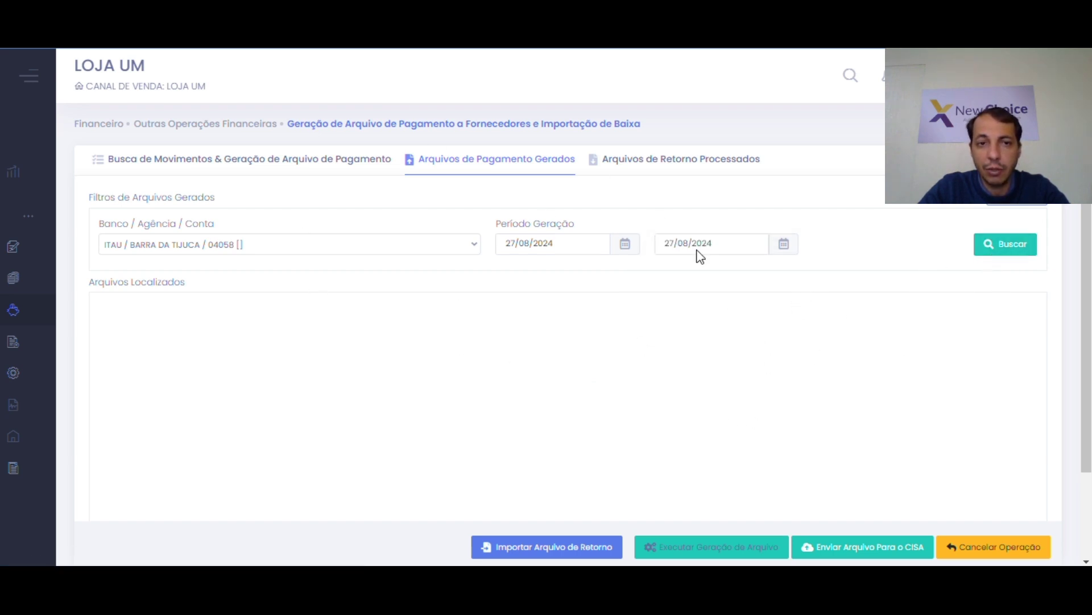
Check the processed return files section, and run the filtered search back in the generated payment files section.
left_click(681, 166)
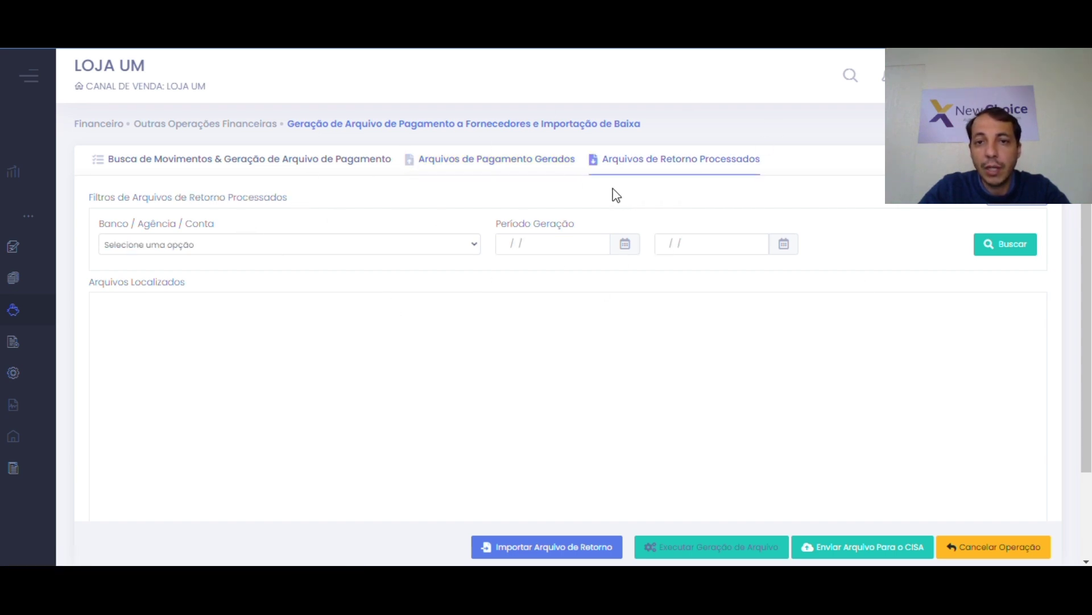
left_click(512, 168)
left_click(605, 165)
left_click(541, 164)
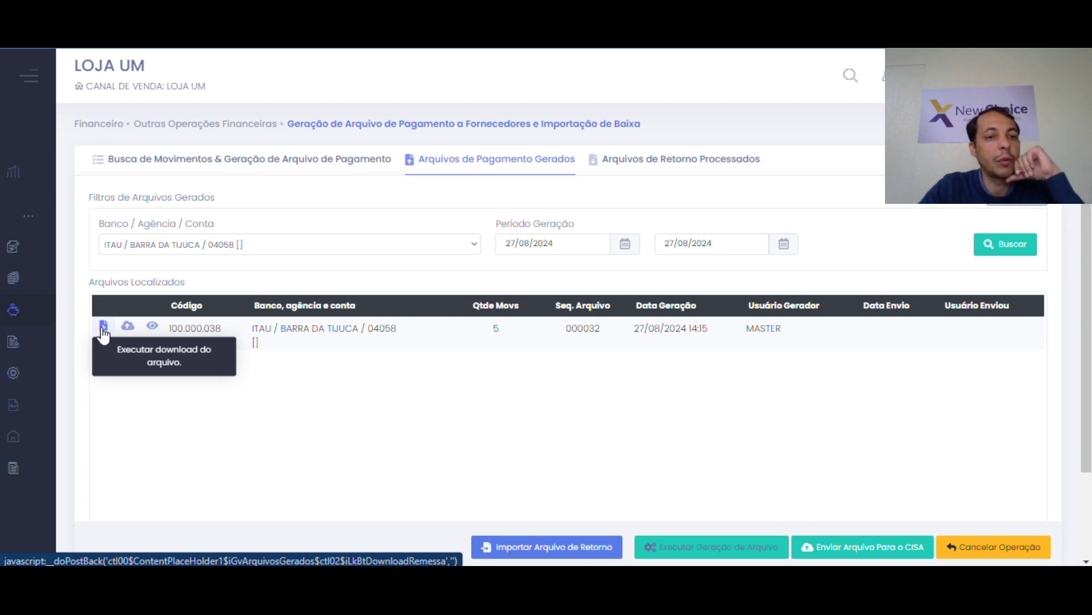
Open the list of movements sent in the file generated on 27/08/2024 and review their due dates, amounts and payees.
left_click(153, 326)
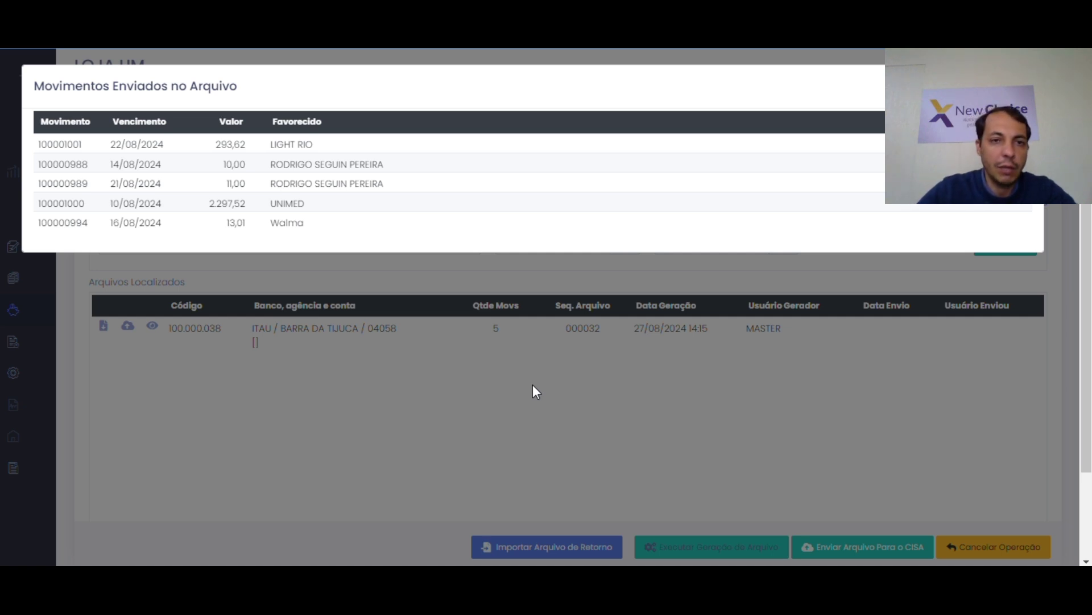
left_click_drag(48, 144, 383, 219)
left_click(393, 219)
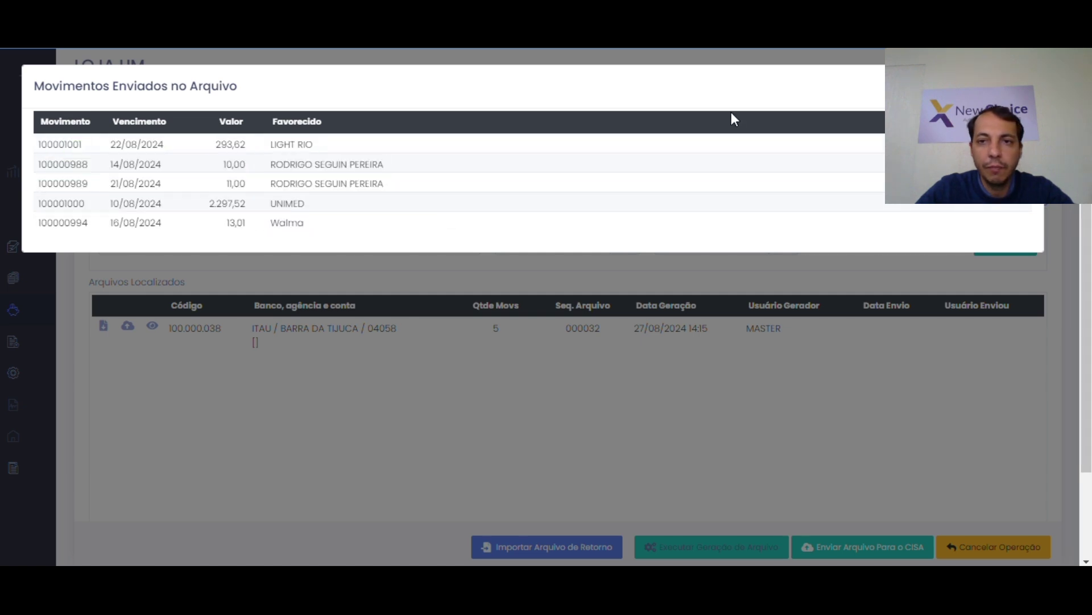